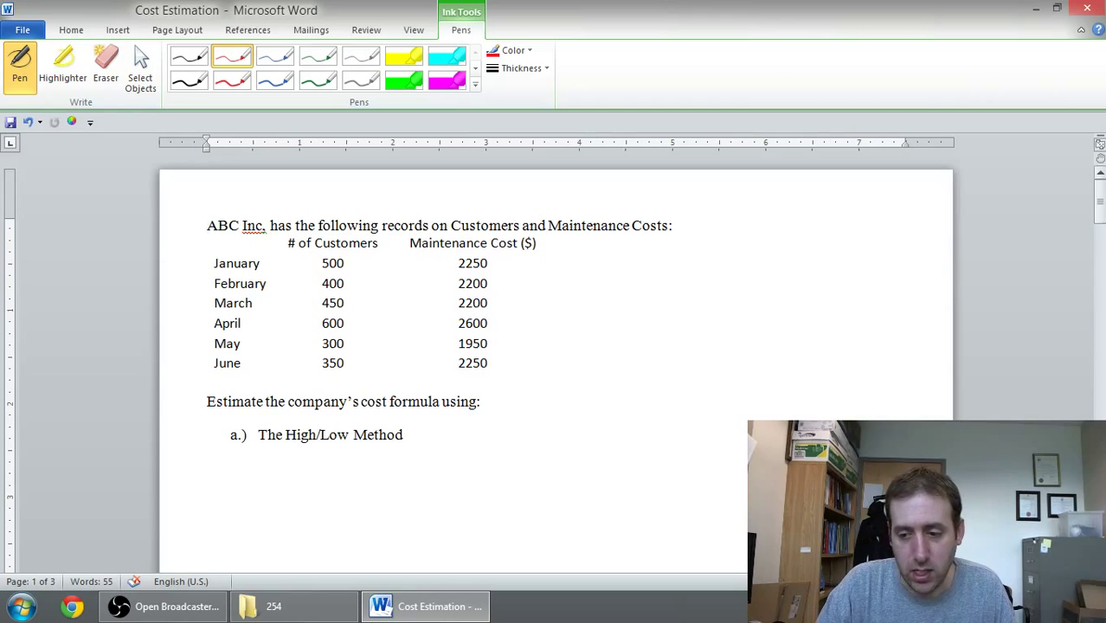
Handwrite 'High/low' in red ink to the right of the table.
{"action": "left_click_drag", "start_coordinate": [1103, 215], "coordinate": [1103, 220]}
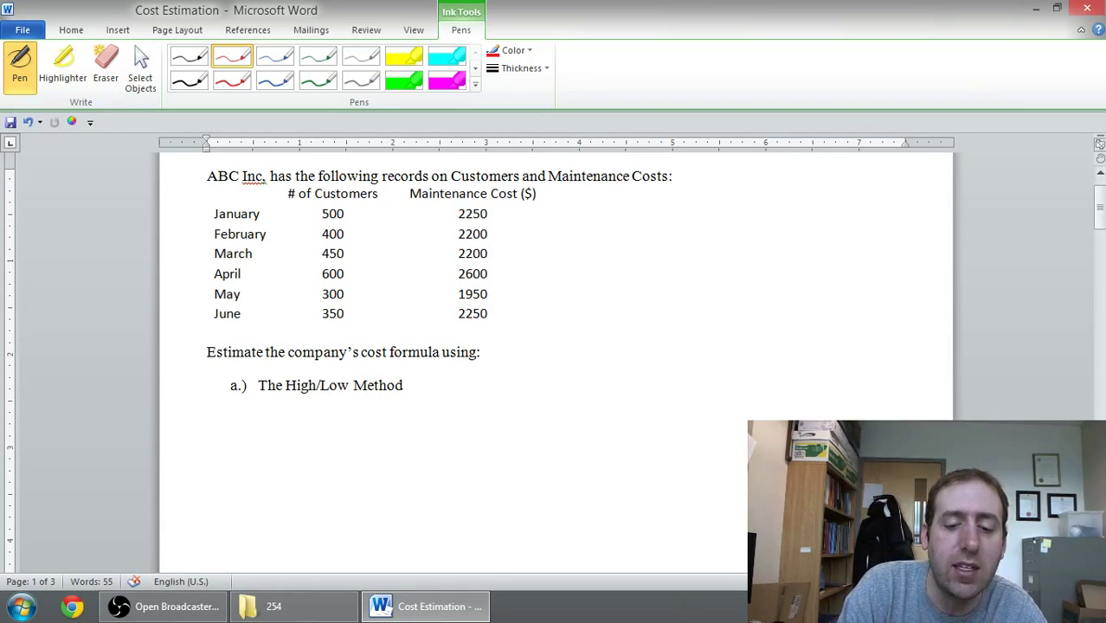
{"action": "mouse_move", "coordinate": [631, 211]}
{"action": "left_mouse_down"}
{"action": "mouse_move", "coordinate": [631, 234]}
{"action": "mouse_move", "coordinate": [647, 223]}
{"action": "left_mouse_up"}
{"action": "left_click_drag", "start_coordinate": [647, 211], "coordinate": [656, 234]}
{"action": "mouse_move", "coordinate": [669, 224]}
{"action": "left_mouse_down"}
{"action": "mouse_move", "coordinate": [663, 245]}
{"action": "mouse_move", "coordinate": [695, 232]}
{"action": "left_mouse_up"}
{"action": "mouse_move", "coordinate": [703, 224]}
{"action": "left_mouse_down"}
{"action": "mouse_move", "coordinate": [729, 220]}
{"action": "mouse_move", "coordinate": [697, 201]}
{"action": "mouse_move", "coordinate": [707, 181]}
{"action": "left_mouse_up"}
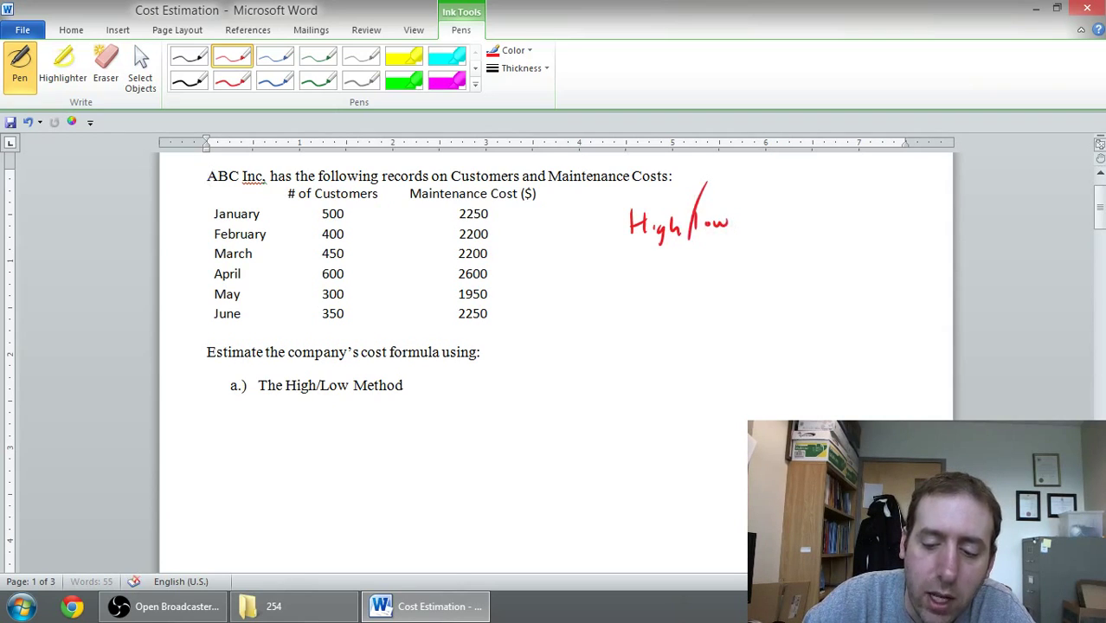
Write 'Activity levels' below it, then circle April's 600 and May's 300 customers.
{"action": "left_click_drag", "start_coordinate": [686, 264], "coordinate": [686, 275]}
{"action": "left_click_drag", "start_coordinate": [657, 310], "coordinate": [675, 309]}
{"action": "left_click_drag", "start_coordinate": [661, 299], "coordinate": [692, 308]}
{"action": "left_click_drag", "start_coordinate": [697, 285], "coordinate": [698, 305]}
{"action": "left_click_drag", "start_coordinate": [693, 293], "coordinate": [708, 309]}
{"action": "mouse_move", "coordinate": [711, 298]}
{"action": "left_mouse_down"}
{"action": "mouse_move", "coordinate": [717, 309]}
{"action": "mouse_move", "coordinate": [722, 297]}
{"action": "left_mouse_up"}
{"action": "left_click_drag", "start_coordinate": [729, 299], "coordinate": [738, 308]}
{"action": "left_click_drag", "start_coordinate": [733, 297], "coordinate": [754, 304]}
{"action": "left_click_drag", "start_coordinate": [759, 291], "coordinate": [755, 316]}
{"action": "mouse_move", "coordinate": [776, 270]}
{"action": "left_mouse_down"}
{"action": "mouse_move", "coordinate": [774, 291]}
{"action": "mouse_move", "coordinate": [800, 288]}
{"action": "left_mouse_up"}
{"action": "left_click_drag", "start_coordinate": [803, 282], "coordinate": [820, 279]}
{"action": "left_click_drag", "start_coordinate": [829, 271], "coordinate": [823, 282]}
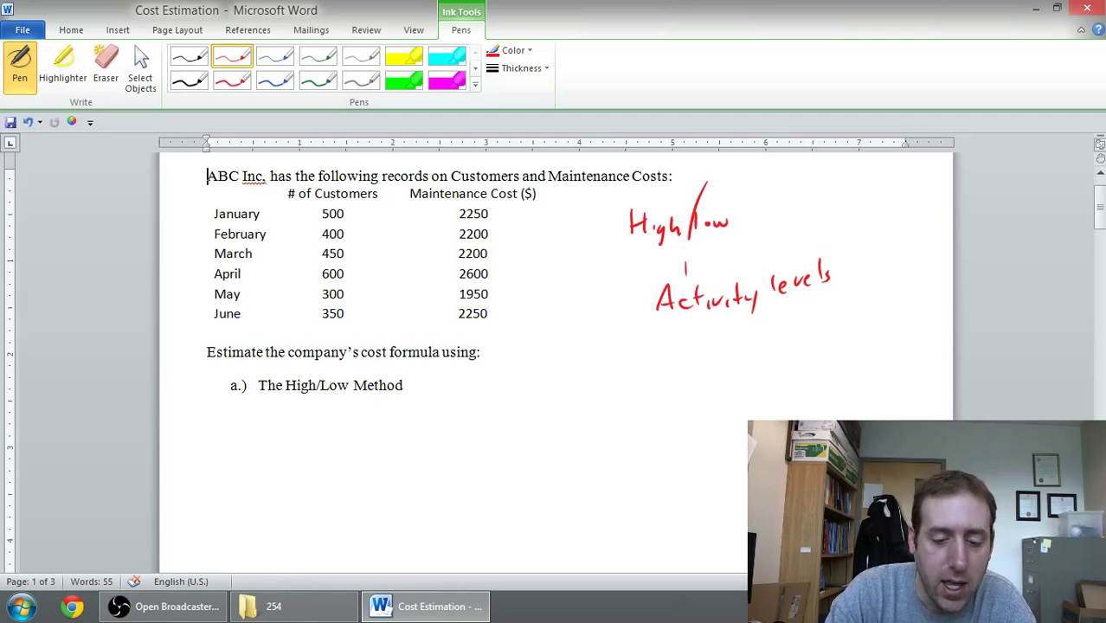
{"action": "mouse_move", "coordinate": [332, 284]}
{"action": "left_mouse_down"}
{"action": "mouse_move", "coordinate": [317, 281]}
{"action": "mouse_move", "coordinate": [353, 275]}
{"action": "mouse_move", "coordinate": [322, 286]}
{"action": "left_mouse_up"}
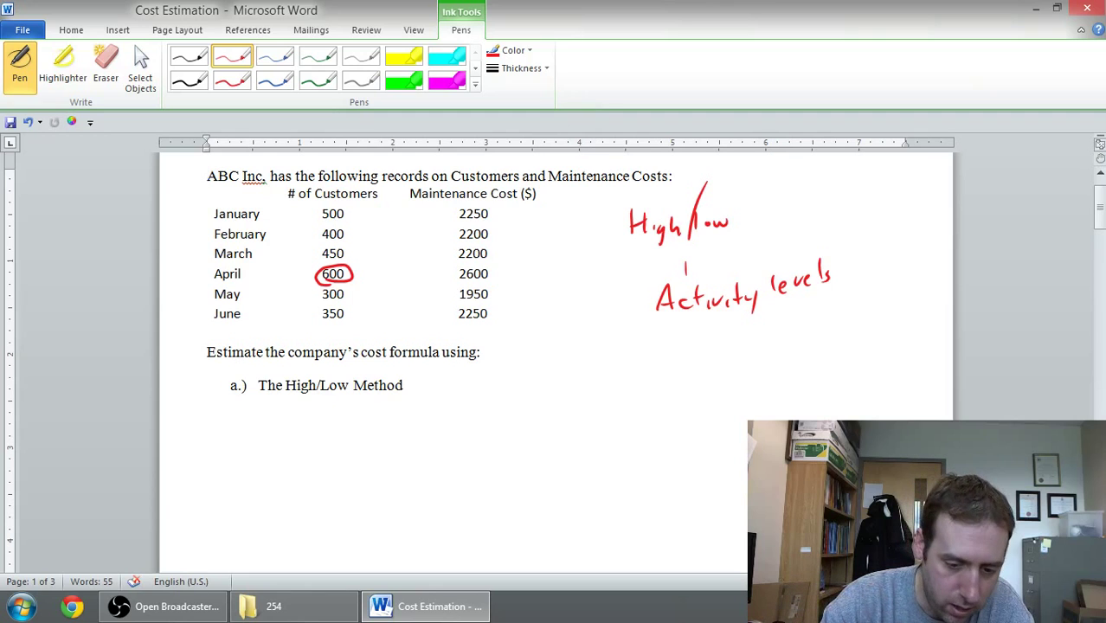
{"action": "mouse_move", "coordinate": [330, 305]}
{"action": "left_mouse_down"}
{"action": "mouse_move", "coordinate": [313, 297]}
{"action": "mouse_move", "coordinate": [355, 299]}
{"action": "mouse_move", "coordinate": [318, 289]}
{"action": "left_mouse_up"}
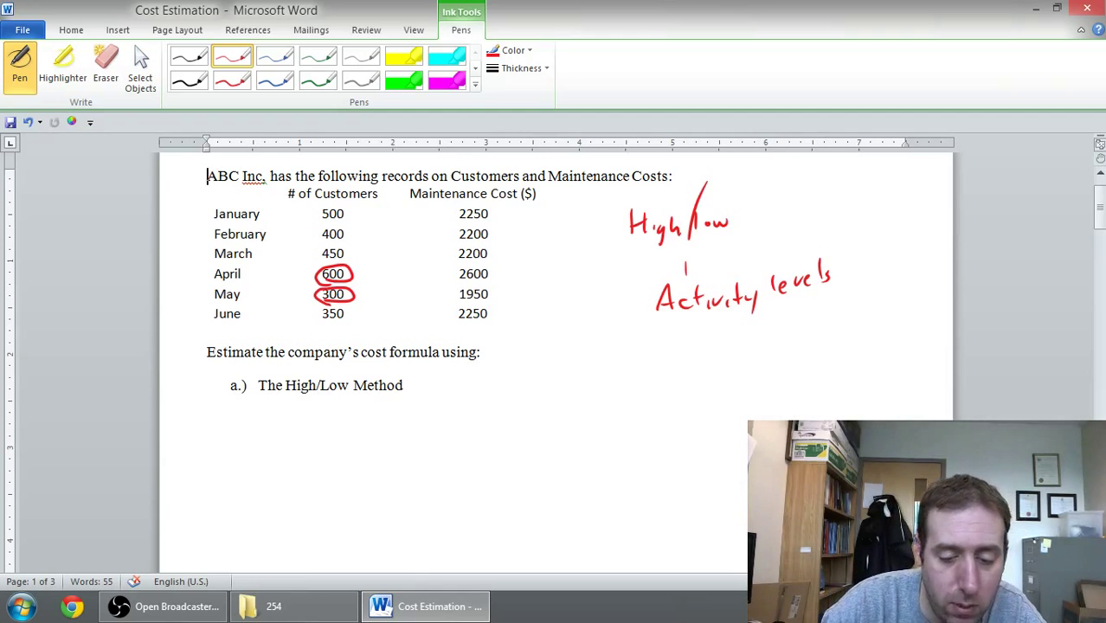
Handwrite the numerator 'High Cost − Low Cost' under the method heading.
{"action": "left_click_drag", "start_coordinate": [371, 403], "coordinate": [371, 427]}
{"action": "left_click_drag", "start_coordinate": [373, 417], "coordinate": [383, 426]}
{"action": "mouse_move", "coordinate": [390, 416]}
{"action": "left_mouse_down"}
{"action": "mouse_move", "coordinate": [397, 437]}
{"action": "mouse_move", "coordinate": [454, 415]}
{"action": "left_mouse_up"}
{"action": "mouse_move", "coordinate": [466, 411]}
{"action": "left_mouse_down"}
{"action": "mouse_move", "coordinate": [459, 423]}
{"action": "mouse_move", "coordinate": [472, 424]}
{"action": "left_mouse_up"}
{"action": "left_click_drag", "start_coordinate": [465, 408], "coordinate": [587, 421]}
{"action": "left_click_drag", "start_coordinate": [599, 411], "coordinate": [616, 420]}
{"action": "left_click_drag", "start_coordinate": [610, 408], "coordinate": [623, 407]}
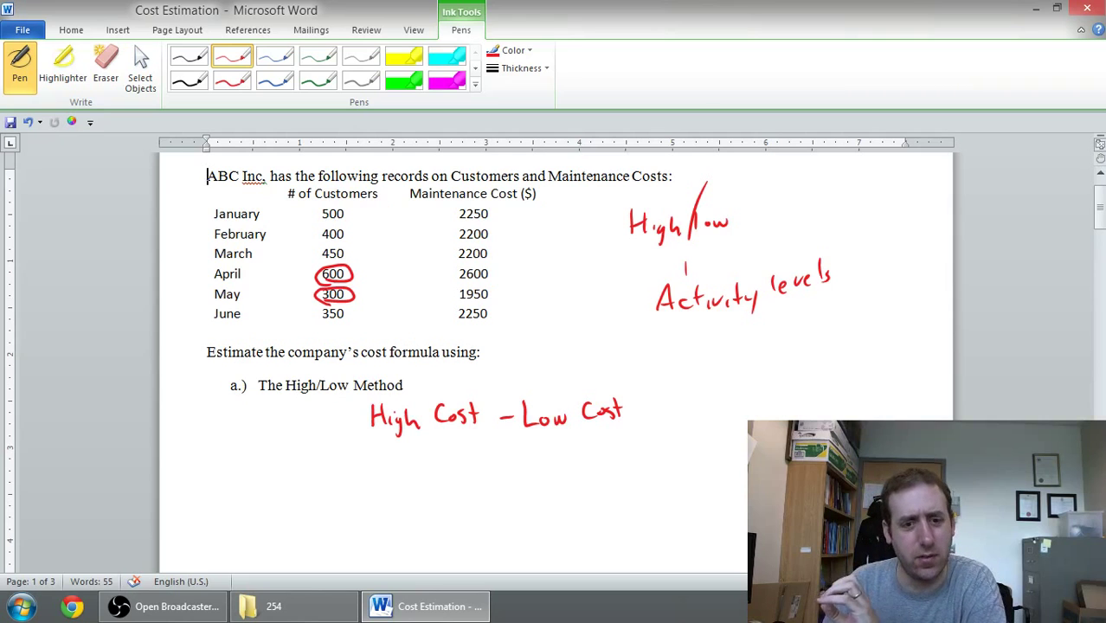
Draw arrows from 600 to 2600 and 300 to 1950, then the bar and 'High Activity'.
{"action": "left_click_drag", "start_coordinate": [354, 274], "coordinate": [451, 275]}
{"action": "left_click_drag", "start_coordinate": [442, 269], "coordinate": [442, 280]}
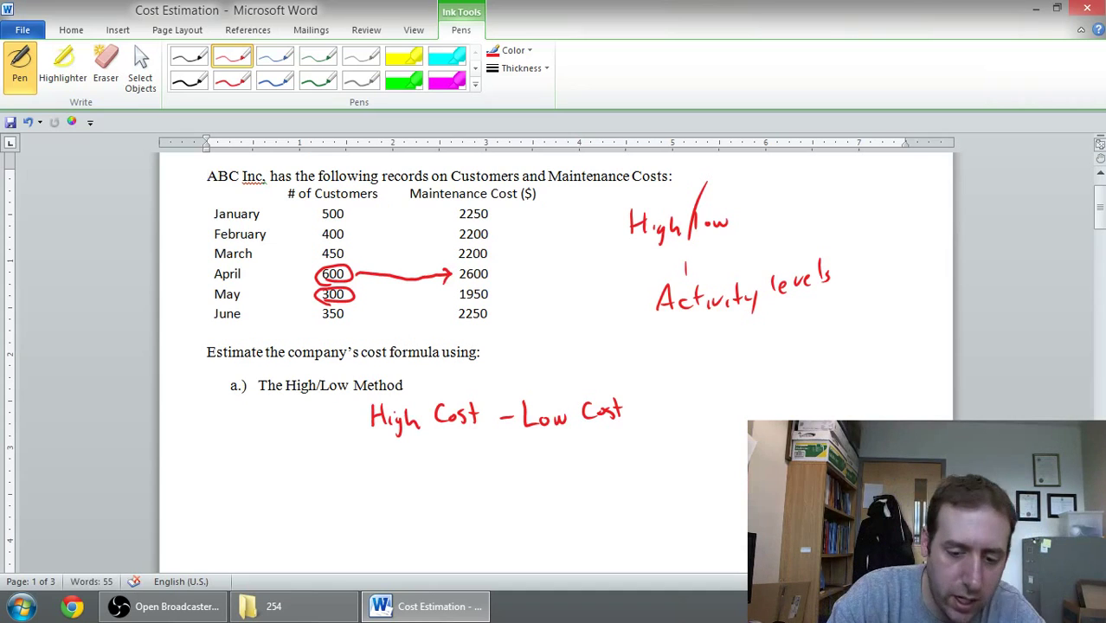
{"action": "left_click_drag", "start_coordinate": [357, 294], "coordinate": [444, 300]}
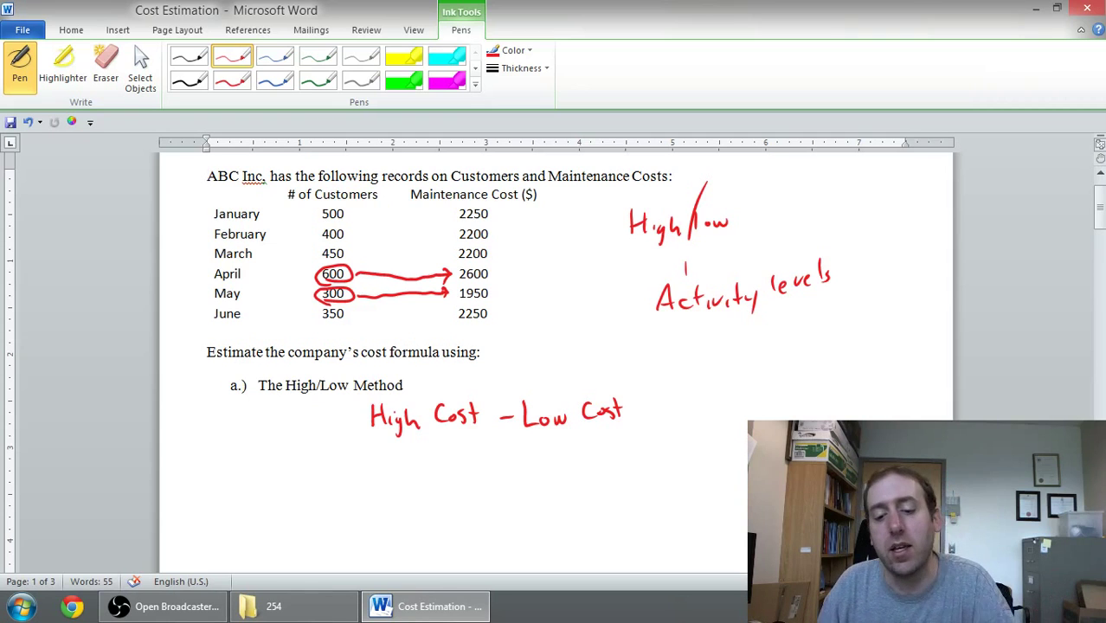
{"action": "left_click_drag", "start_coordinate": [363, 446], "coordinate": [645, 433]}
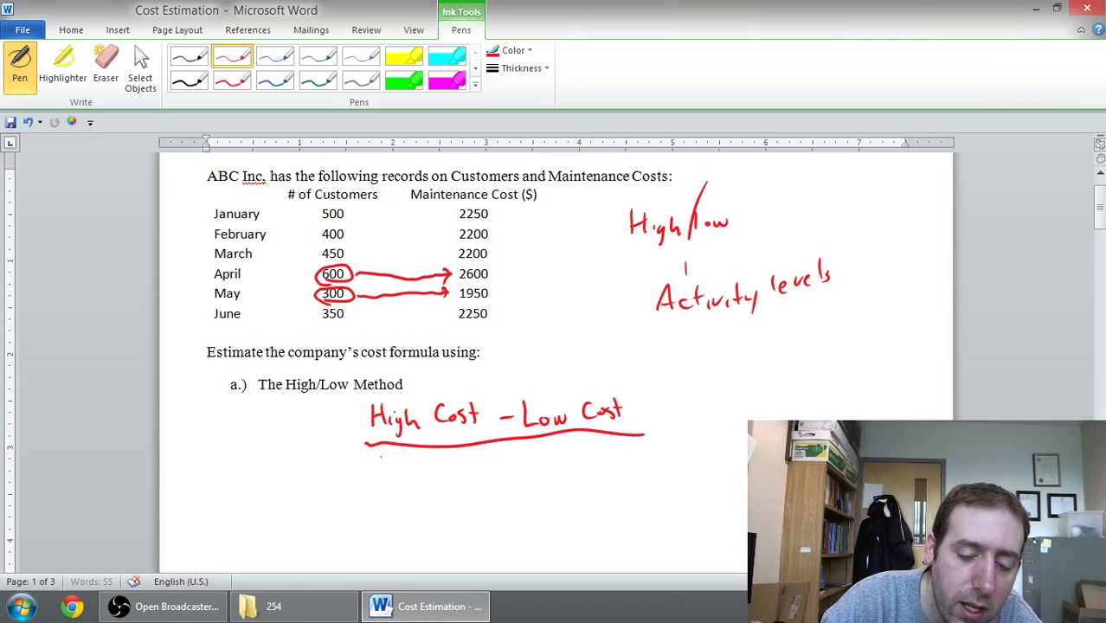
{"action": "mouse_move", "coordinate": [379, 457]}
{"action": "left_mouse_down"}
{"action": "mouse_move", "coordinate": [395, 474]}
{"action": "mouse_move", "coordinate": [501, 459]}
{"action": "mouse_move", "coordinate": [504, 478]}
{"action": "mouse_move", "coordinate": [521, 461]}
{"action": "mouse_move", "coordinate": [564, 469]}
{"action": "mouse_move", "coordinate": [588, 454]}
{"action": "mouse_move", "coordinate": [658, 464]}
{"action": "mouse_move", "coordinate": [669, 443]}
{"action": "mouse_move", "coordinate": [686, 457]}
{"action": "mouse_move", "coordinate": [681, 478]}
{"action": "left_mouse_up"}
Write = (2600 − 1950)/(600 − 300) beside the formula.
{"action": "left_click_drag", "start_coordinate": [688, 426], "coordinate": [697, 424]}
{"action": "left_click_drag", "start_coordinate": [689, 435], "coordinate": [699, 433]}
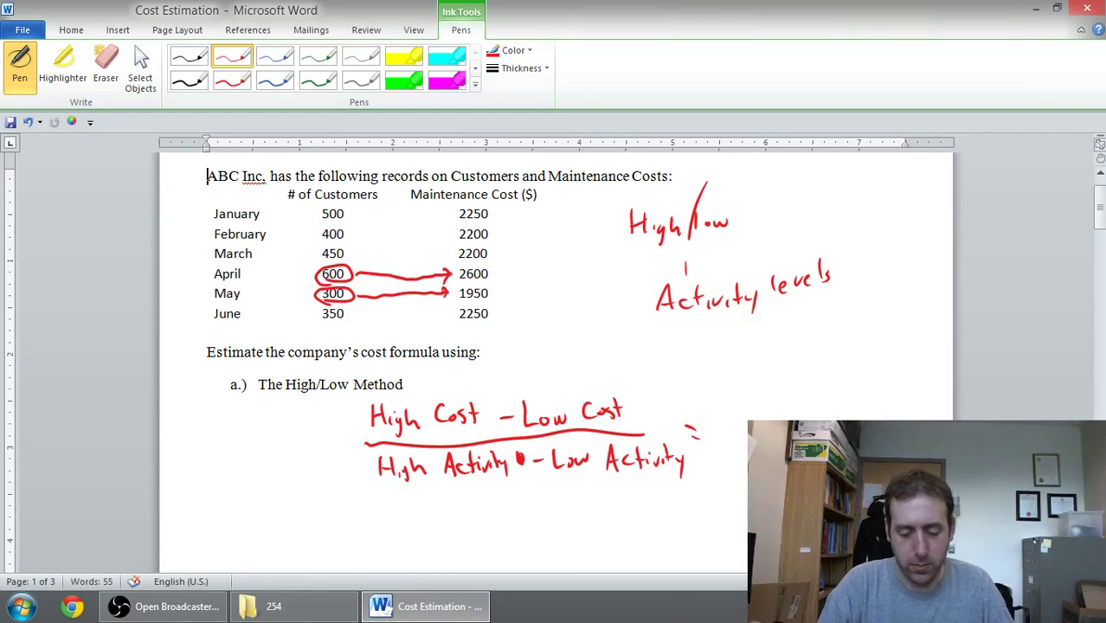
{"action": "left_click_drag", "start_coordinate": [1102, 211], "coordinate": [1101, 219]}
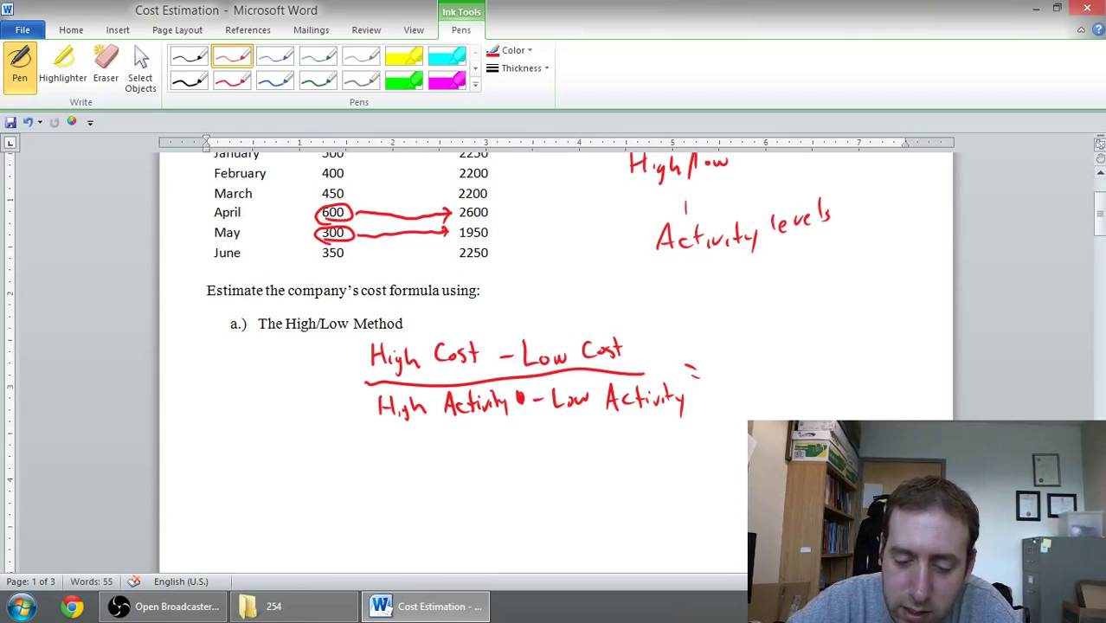
{"action": "left_click_drag", "start_coordinate": [748, 343], "coordinate": [765, 350]}
{"action": "left_click_drag", "start_coordinate": [779, 348], "coordinate": [842, 355]}
{"action": "left_click_drag", "start_coordinate": [847, 339], "coordinate": [864, 343]}
{"action": "left_click_drag", "start_coordinate": [742, 368], "coordinate": [859, 371]}
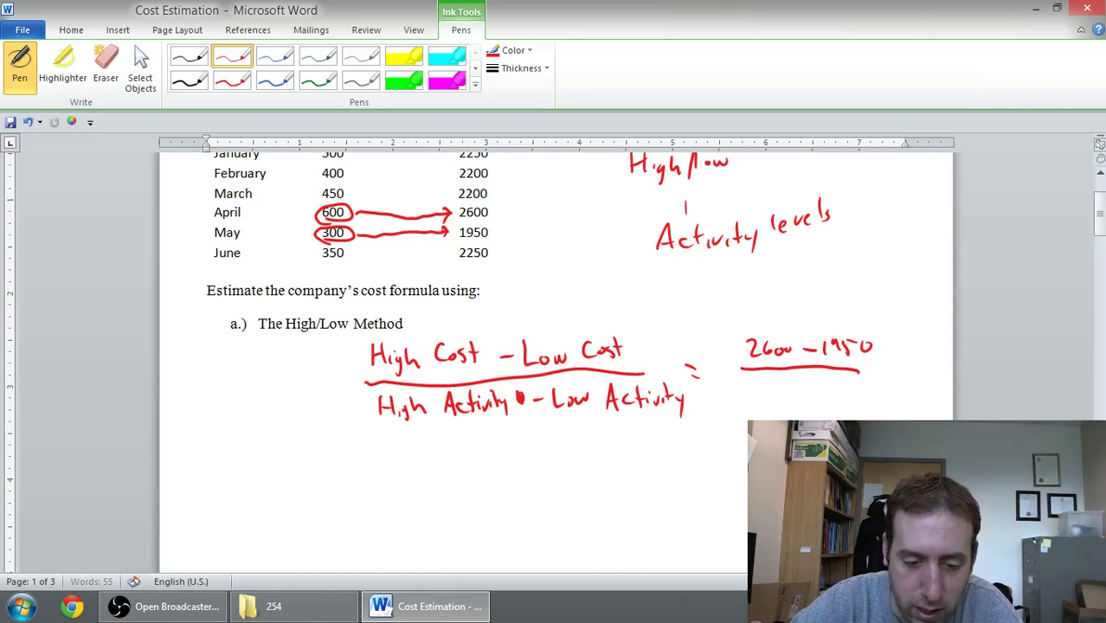
{"action": "mouse_move", "coordinate": [762, 387]}
{"action": "left_mouse_down"}
{"action": "mouse_move", "coordinate": [756, 400]}
{"action": "mouse_move", "coordinate": [770, 390]}
{"action": "left_mouse_up"}
{"action": "mouse_move", "coordinate": [784, 389]}
{"action": "left_mouse_down"}
{"action": "mouse_move", "coordinate": [826, 403]}
{"action": "mouse_move", "coordinate": [855, 390]}
{"action": "left_mouse_up"}
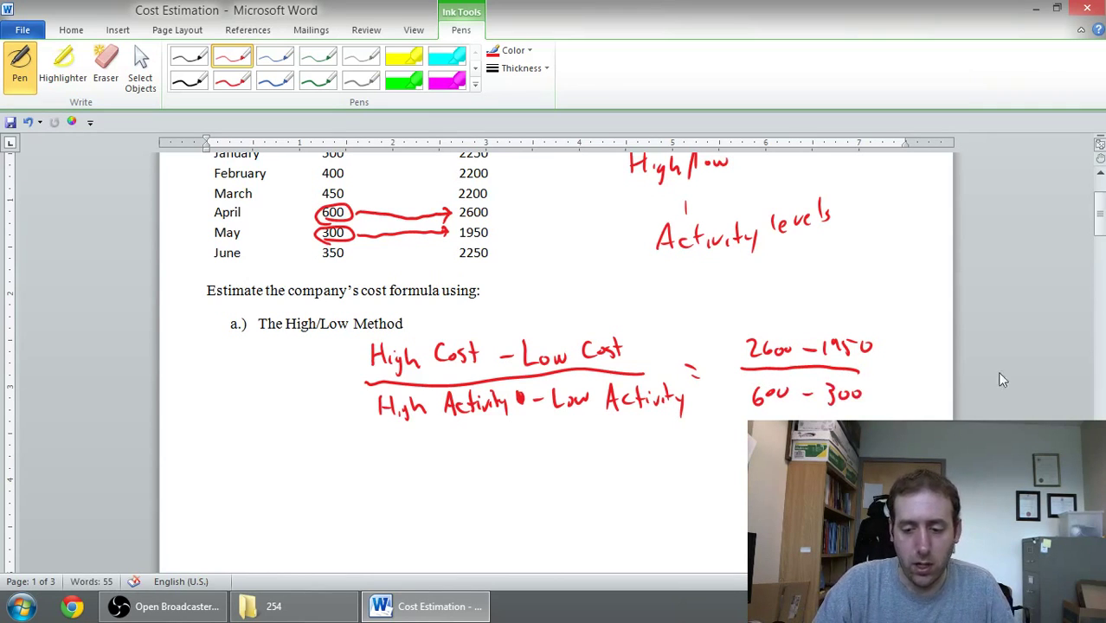
Simplify it to = $650 over 300 Customers.
{"action": "left_click_drag", "start_coordinate": [1100, 208], "coordinate": [1099, 223]}
{"action": "left_click_drag", "start_coordinate": [693, 351], "coordinate": [703, 357]}
{"action": "left_click_drag", "start_coordinate": [695, 371], "coordinate": [707, 368]}
{"action": "mouse_move", "coordinate": [746, 331]}
{"action": "left_mouse_down"}
{"action": "mouse_move", "coordinate": [740, 339]}
{"action": "mouse_move", "coordinate": [757, 346]}
{"action": "mouse_move", "coordinate": [774, 334]}
{"action": "mouse_move", "coordinate": [777, 356]}
{"action": "mouse_move", "coordinate": [741, 387]}
{"action": "left_mouse_up"}
{"action": "left_click_drag", "start_coordinate": [760, 374], "coordinate": [760, 379]}
{"action": "left_click_drag", "start_coordinate": [775, 372], "coordinate": [770, 373]}
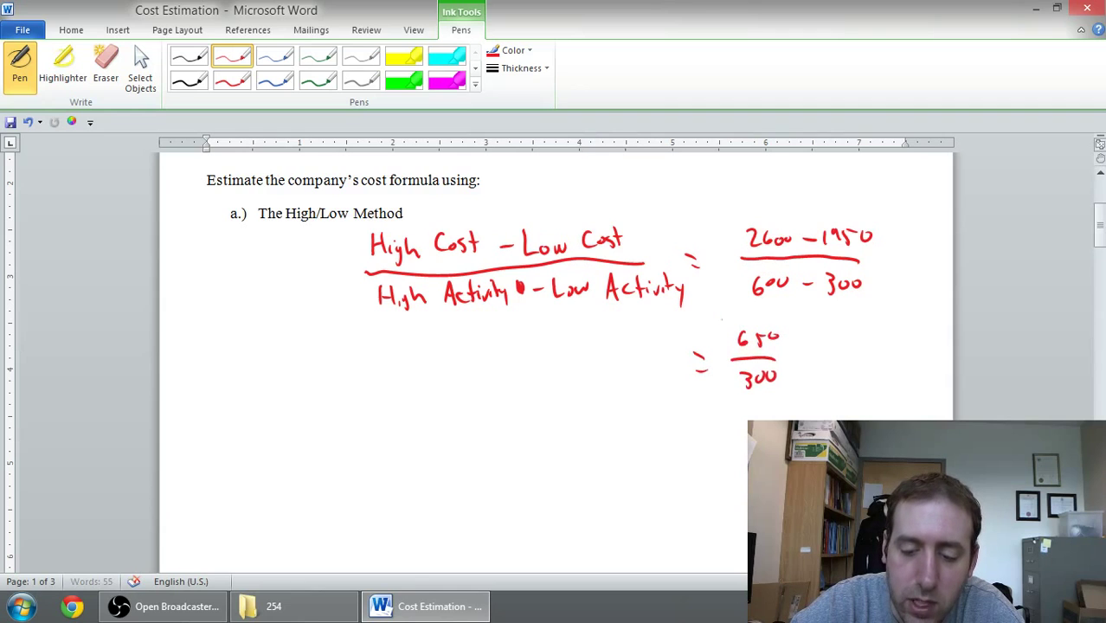
{"action": "left_click_drag", "start_coordinate": [722, 317], "coordinate": [722, 339]}
{"action": "left_click_drag", "start_coordinate": [730, 318], "coordinate": [717, 337]}
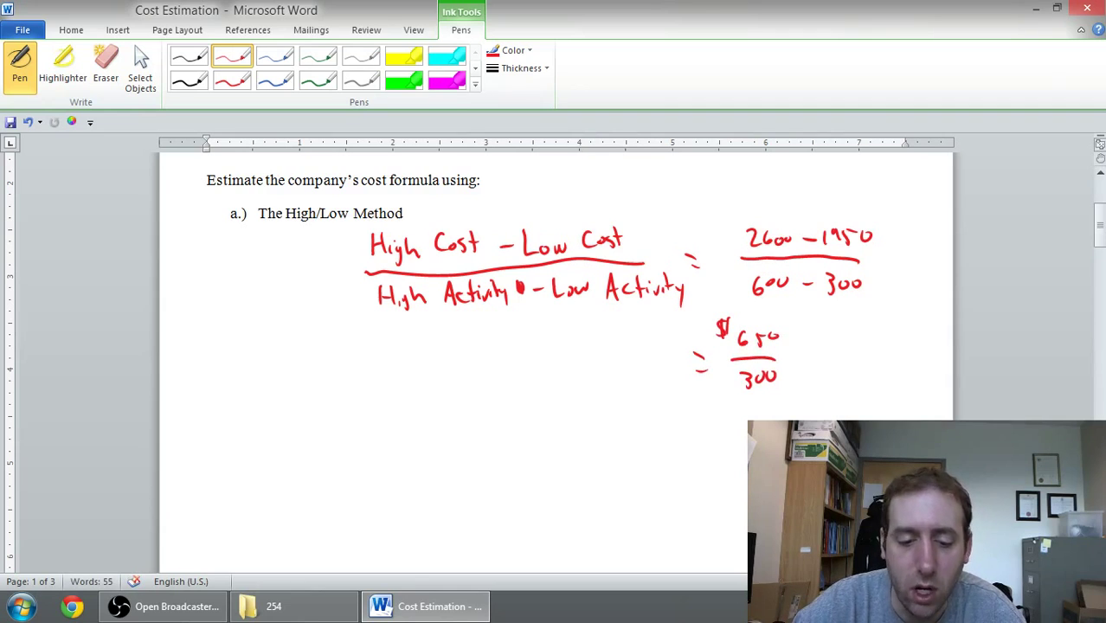
{"action": "left_click_drag", "start_coordinate": [801, 371], "coordinate": [800, 384]}
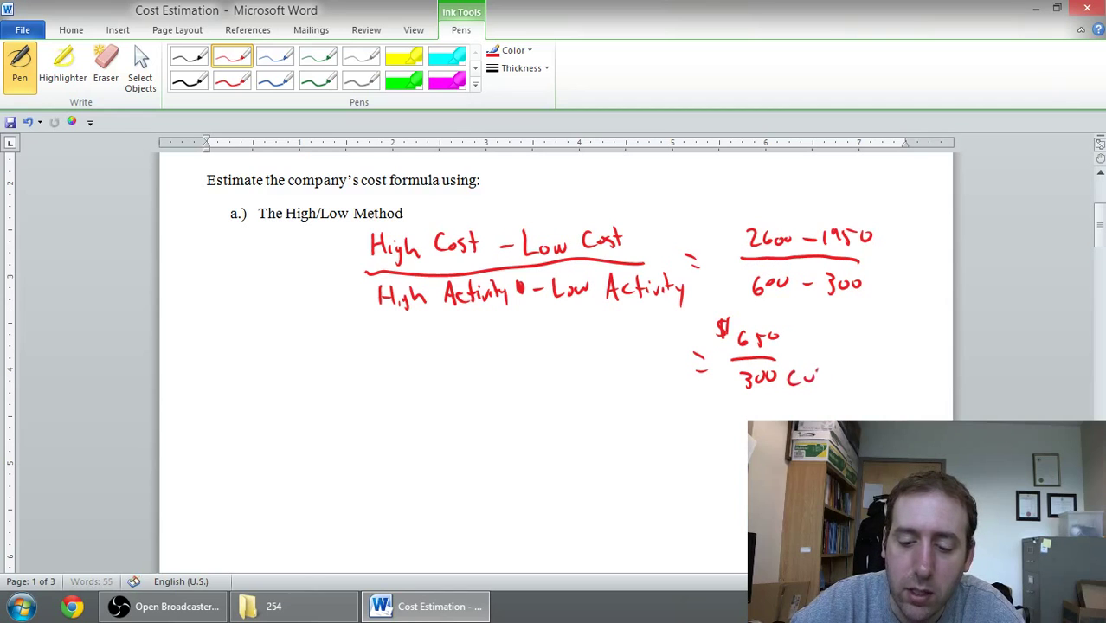
{"action": "left_click_drag", "start_coordinate": [817, 374], "coordinate": [879, 367]}
{"action": "left_click_drag", "start_coordinate": [887, 365], "coordinate": [884, 379]}
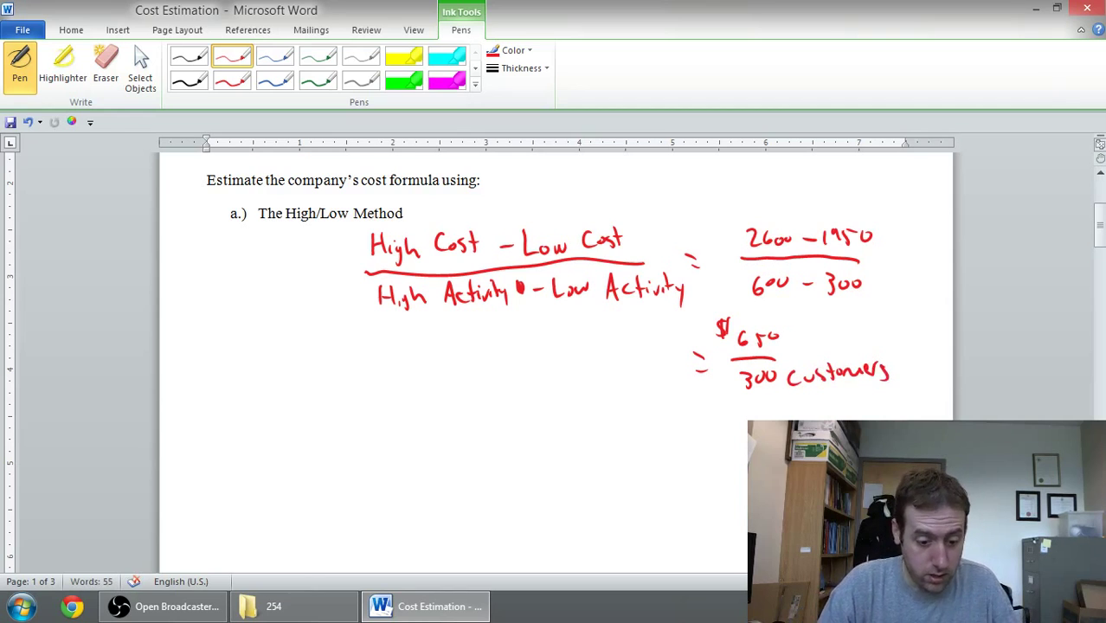
{"action": "left_click", "coordinate": [21, 606]}
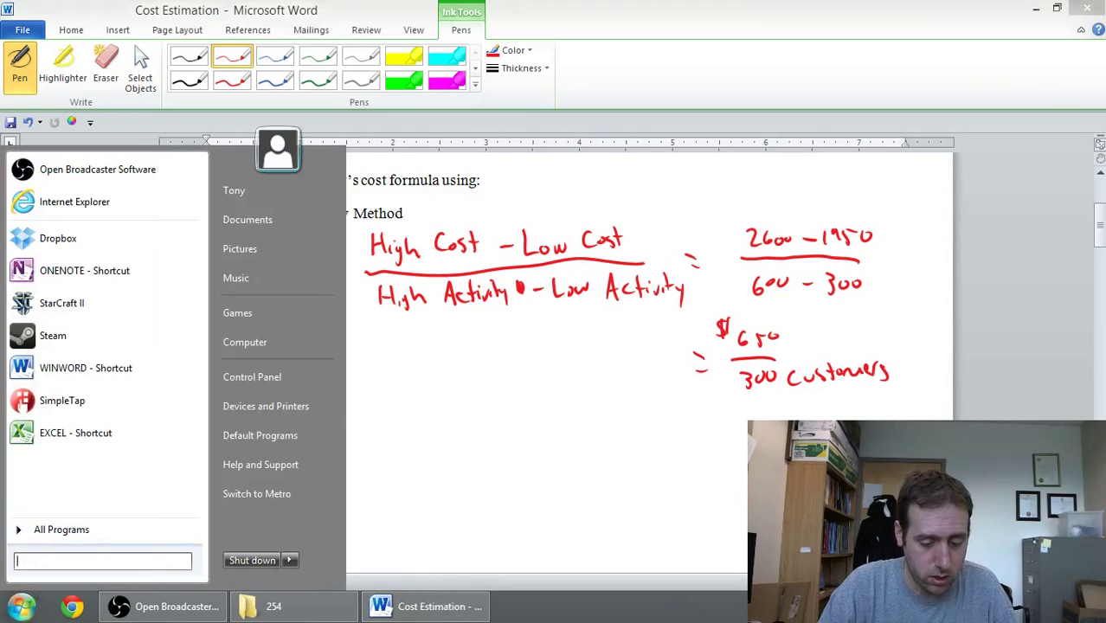
{"action": "type", "text": "calc"}
{"action": "key", "text": "Return"}
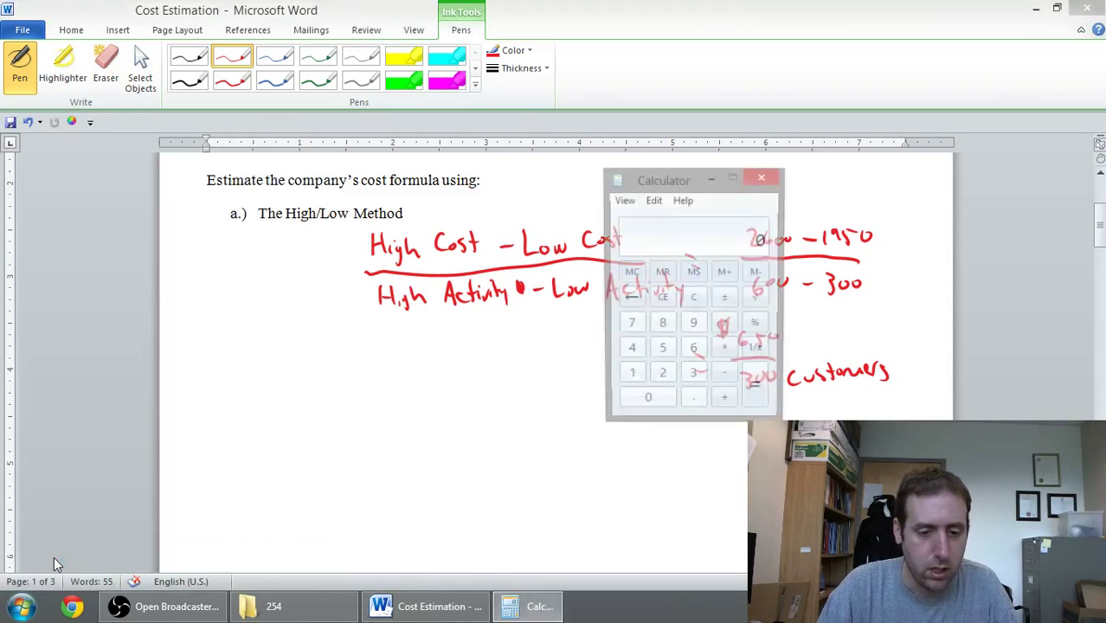
{"action": "left_click_drag", "start_coordinate": [693, 183], "coordinate": [618, 181]}
{"action": "key", "text": "alt+Tab"}
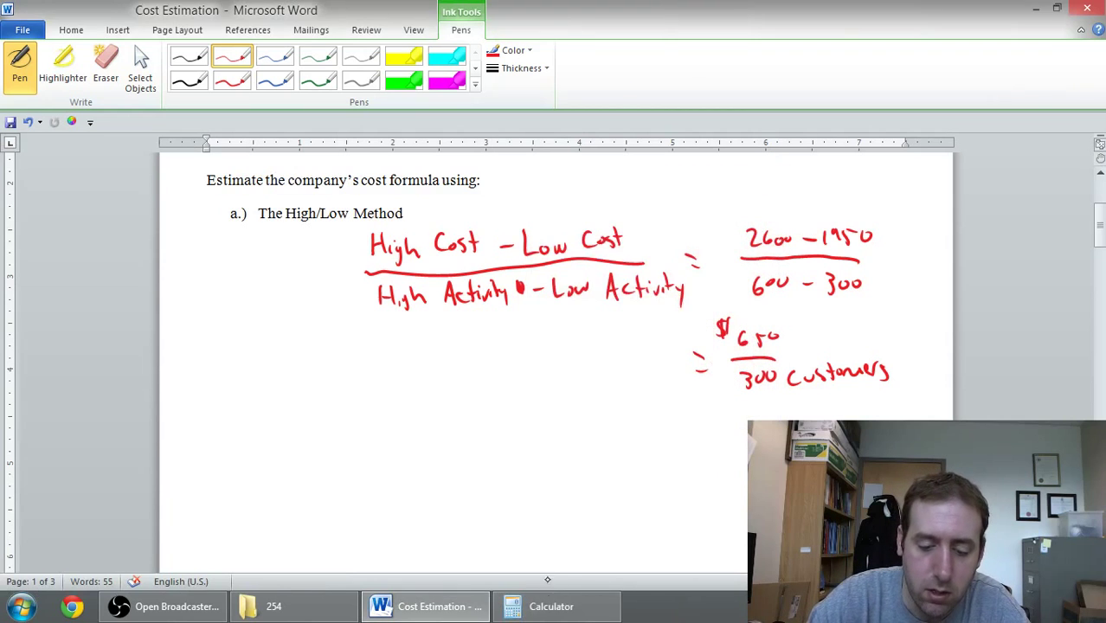
{"action": "left_click", "coordinate": [548, 601]}
{"action": "left_click", "coordinate": [619, 349]}
{"action": "left_click", "coordinate": [587, 349]}
{"action": "left_click", "coordinate": [572, 401]}
{"action": "left_click", "coordinate": [651, 323]}
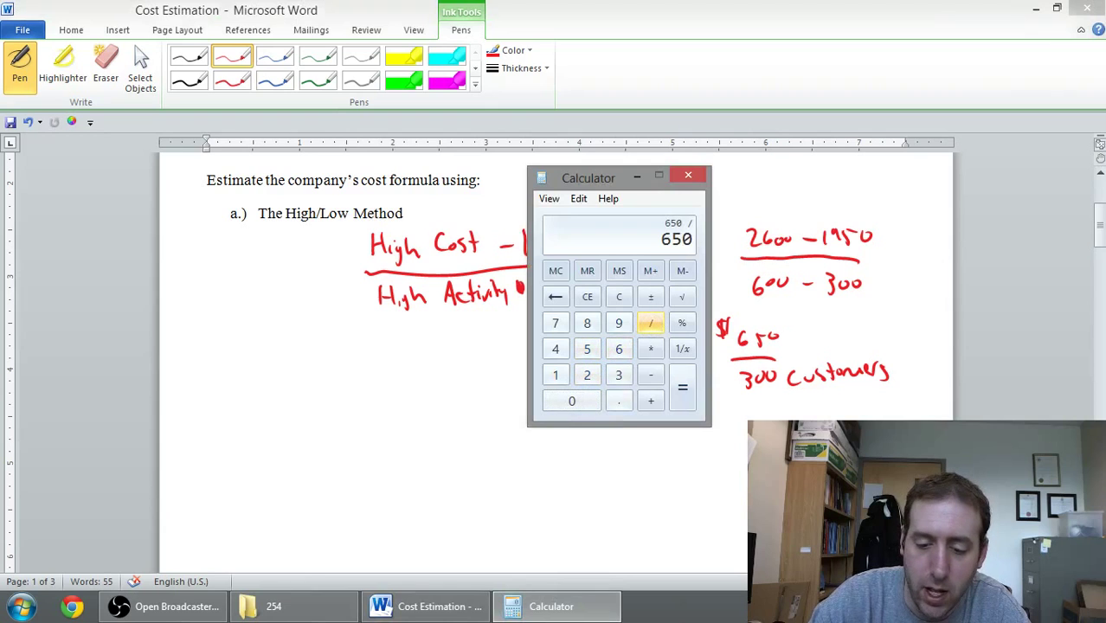
{"action": "left_click", "coordinate": [619, 375]}
{"action": "left_click", "coordinate": [572, 401]}
{"action": "left_click", "coordinate": [571, 401]}
{"action": "left_click", "coordinate": [682, 388]}
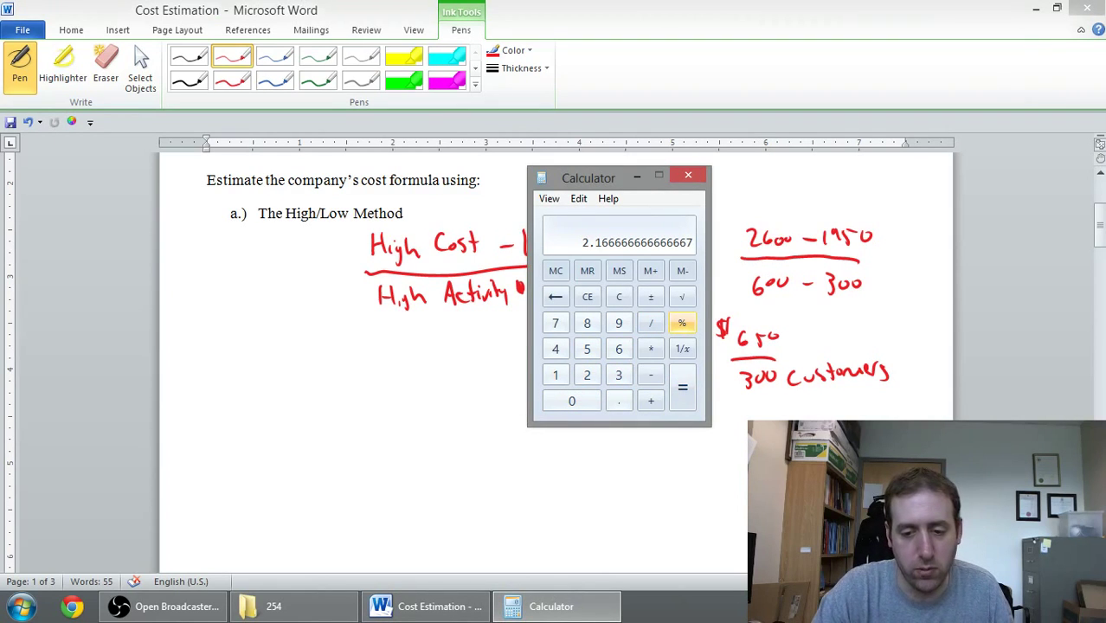
{"action": "left_click", "coordinate": [685, 175]}
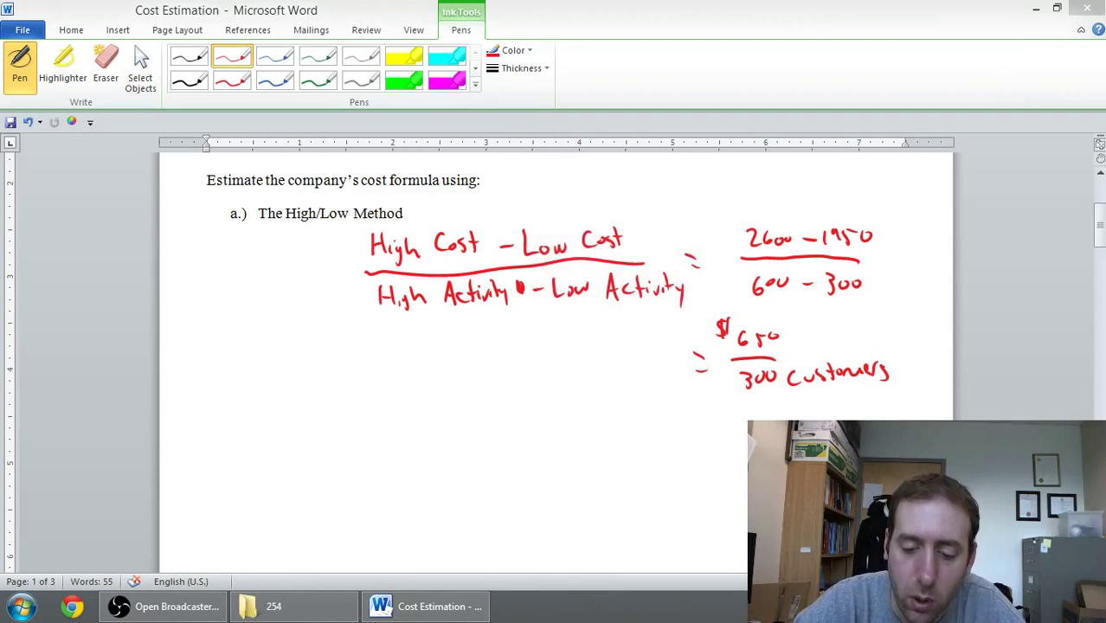
Handwrite $2.166… under the $650/300 fraction and underline 'cost formula' in the question.
{"action": "mouse_move", "coordinate": [674, 407]}
{"action": "left_mouse_down"}
{"action": "mouse_move", "coordinate": [673, 424]}
{"action": "mouse_move", "coordinate": [733, 434]}
{"action": "mouse_move", "coordinate": [767, 421]}
{"action": "mouse_move", "coordinate": [878, 417]}
{"action": "left_mouse_up"}
{"action": "left_click", "coordinate": [712, 431]}
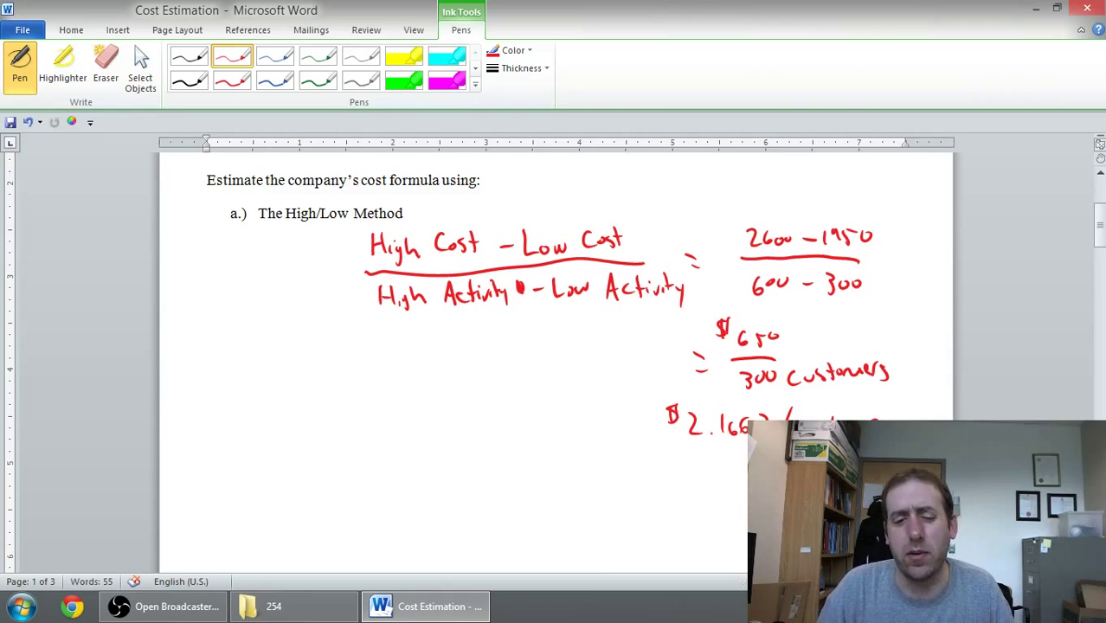
{"action": "left_click_drag", "start_coordinate": [358, 195], "coordinate": [439, 197]}
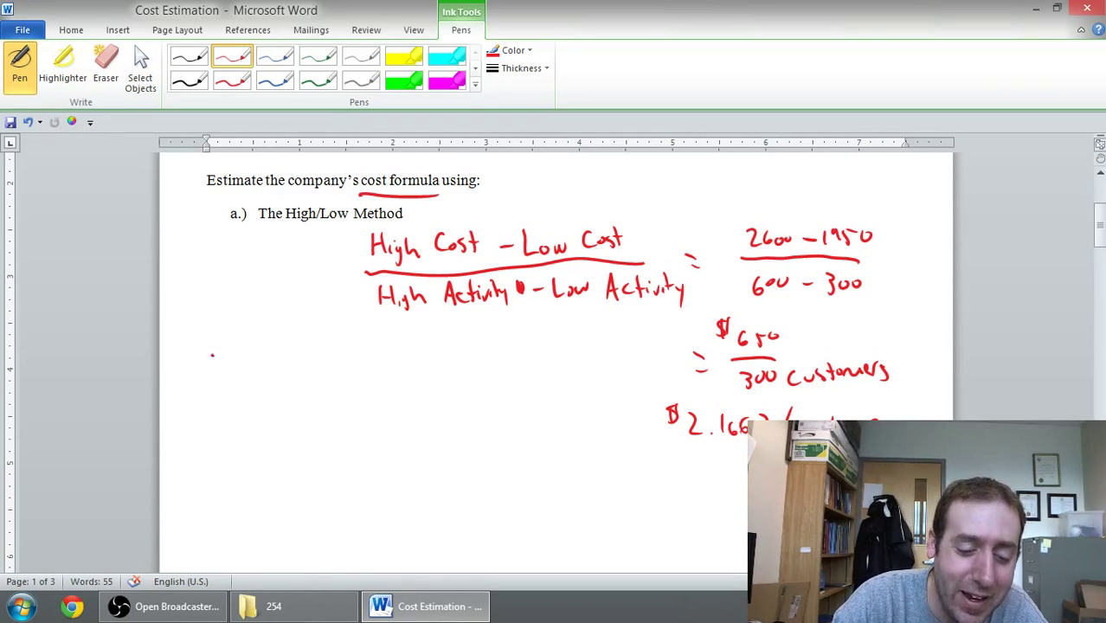
Write y = mx + b below the high/low working.
{"action": "left_click_drag", "start_coordinate": [212, 353], "coordinate": [223, 378]}
{"action": "mouse_move", "coordinate": [234, 350]}
{"action": "left_mouse_down"}
{"action": "mouse_move", "coordinate": [221, 396]}
{"action": "mouse_move", "coordinate": [260, 366]}
{"action": "left_mouse_up"}
{"action": "mouse_move", "coordinate": [247, 378]}
{"action": "left_mouse_down"}
{"action": "mouse_move", "coordinate": [292, 365]}
{"action": "mouse_move", "coordinate": [309, 381]}
{"action": "left_mouse_up"}
{"action": "mouse_move", "coordinate": [310, 364]}
{"action": "left_mouse_down"}
{"action": "mouse_move", "coordinate": [322, 381]}
{"action": "mouse_move", "coordinate": [310, 383]}
{"action": "mouse_move", "coordinate": [346, 381]}
{"action": "left_mouse_up"}
{"action": "left_click_drag", "start_coordinate": [337, 375], "coordinate": [381, 381]}
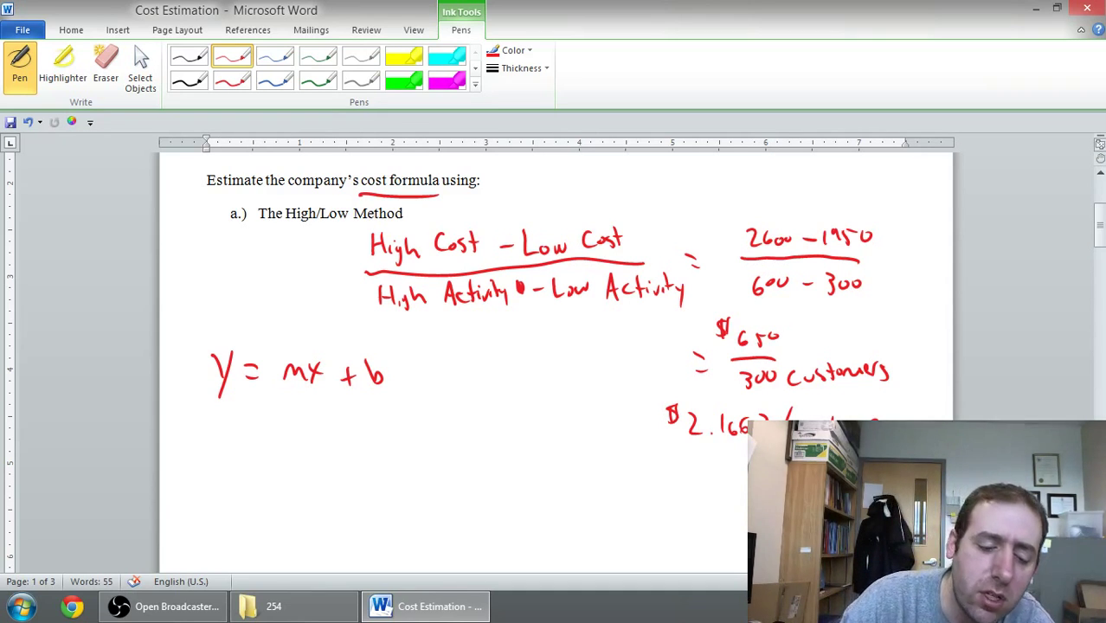
Label y as Cost and m as cost per unit of activity.
{"action": "left_click_drag", "start_coordinate": [222, 409], "coordinate": [221, 422]}
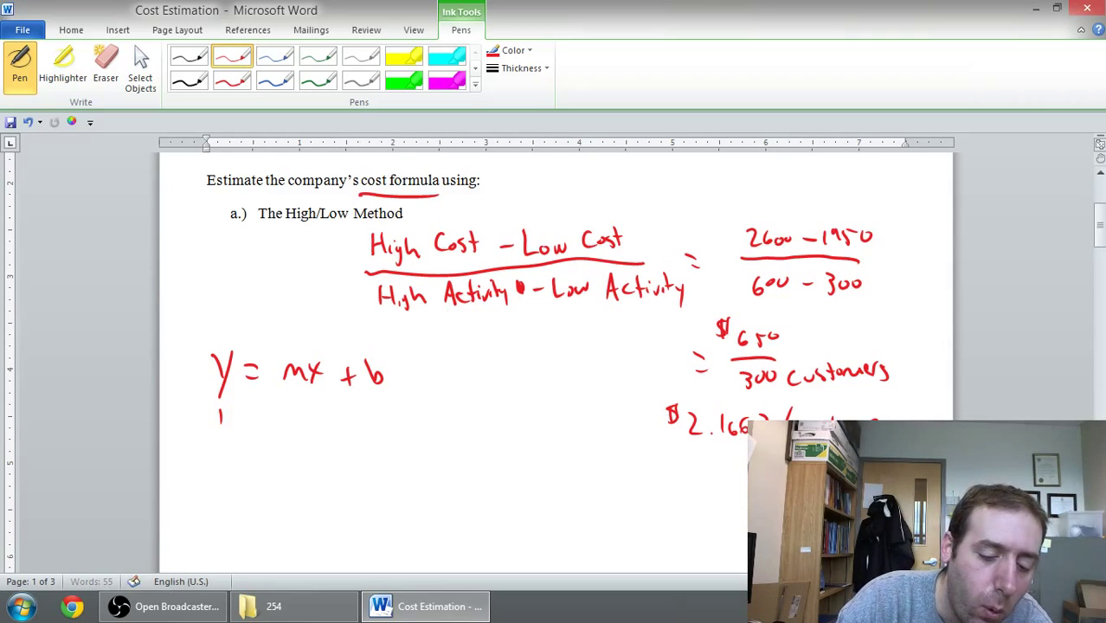
{"action": "mouse_move", "coordinate": [210, 436]}
{"action": "left_mouse_down"}
{"action": "mouse_move", "coordinate": [208, 453]}
{"action": "mouse_move", "coordinate": [217, 443]}
{"action": "mouse_move", "coordinate": [221, 452]}
{"action": "left_mouse_up"}
{"action": "mouse_move", "coordinate": [237, 435]}
{"action": "left_mouse_down"}
{"action": "mouse_move", "coordinate": [239, 454]}
{"action": "mouse_move", "coordinate": [245, 443]}
{"action": "left_mouse_up"}
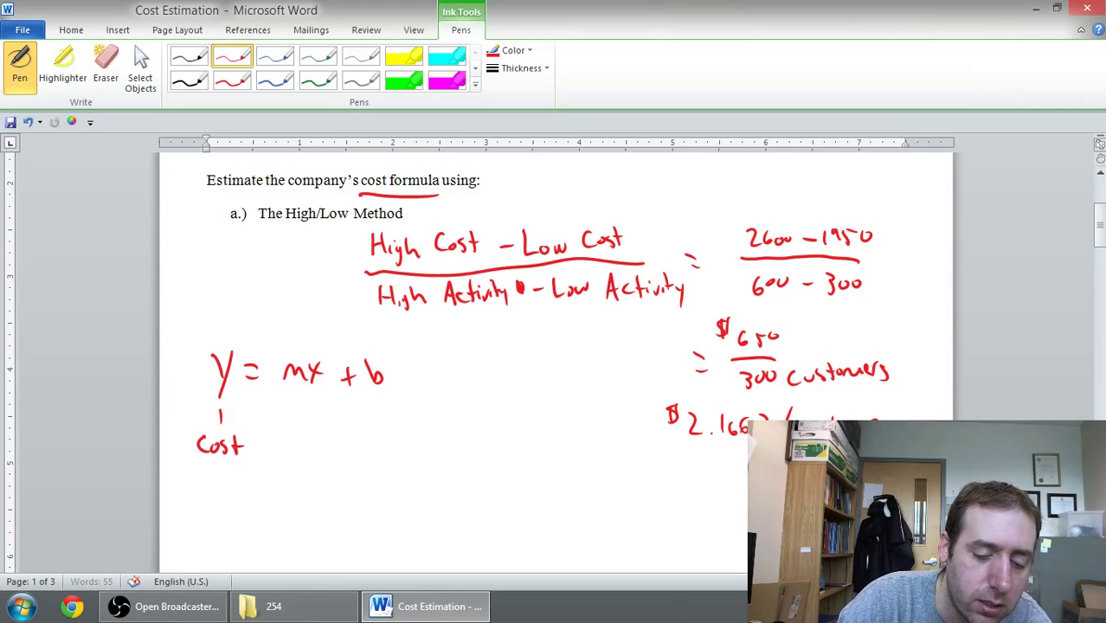
{"action": "mouse_move", "coordinate": [294, 394]}
{"action": "left_mouse_down"}
{"action": "mouse_move", "coordinate": [275, 438]}
{"action": "mouse_move", "coordinate": [281, 430]}
{"action": "left_mouse_up"}
{"action": "mouse_move", "coordinate": [293, 426]}
{"action": "left_mouse_down"}
{"action": "mouse_move", "coordinate": [286, 436]}
{"action": "mouse_move", "coordinate": [299, 437]}
{"action": "left_mouse_up"}
{"action": "mouse_move", "coordinate": [293, 426]}
{"action": "left_mouse_down"}
{"action": "mouse_move", "coordinate": [303, 425]}
{"action": "mouse_move", "coordinate": [299, 446]}
{"action": "mouse_move", "coordinate": [327, 451]}
{"action": "mouse_move", "coordinate": [337, 437]}
{"action": "left_mouse_up"}
{"action": "left_click_drag", "start_coordinate": [318, 387], "coordinate": [327, 401]}
{"action": "left_click_drag", "start_coordinate": [312, 473], "coordinate": [353, 475]}
{"action": "left_click", "coordinate": [335, 472]}
{"action": "left_click_drag", "start_coordinate": [357, 468], "coordinate": [391, 481]}
Label x as Activity level and b as Fixed cost.
{"action": "mouse_move", "coordinate": [332, 419]}
{"action": "left_mouse_down"}
{"action": "mouse_move", "coordinate": [379, 415]}
{"action": "mouse_move", "coordinate": [387, 422]}
{"action": "mouse_move", "coordinate": [375, 436]}
{"action": "left_mouse_up"}
{"action": "mouse_move", "coordinate": [373, 429]}
{"action": "left_mouse_down"}
{"action": "mouse_move", "coordinate": [401, 423]}
{"action": "mouse_move", "coordinate": [403, 386]}
{"action": "mouse_move", "coordinate": [447, 381]}
{"action": "mouse_move", "coordinate": [437, 405]}
{"action": "left_mouse_up"}
{"action": "left_click_drag", "start_coordinate": [448, 398], "coordinate": [460, 405]}
{"action": "mouse_move", "coordinate": [461, 394]}
{"action": "left_mouse_down"}
{"action": "mouse_move", "coordinate": [454, 405]}
{"action": "mouse_move", "coordinate": [500, 403]}
{"action": "left_mouse_up"}
{"action": "mouse_move", "coordinate": [511, 393]}
{"action": "left_mouse_down"}
{"action": "mouse_move", "coordinate": [506, 404]}
{"action": "mouse_move", "coordinate": [516, 400]}
{"action": "left_mouse_up"}
{"action": "left_click_drag", "start_coordinate": [510, 390], "coordinate": [520, 389]}
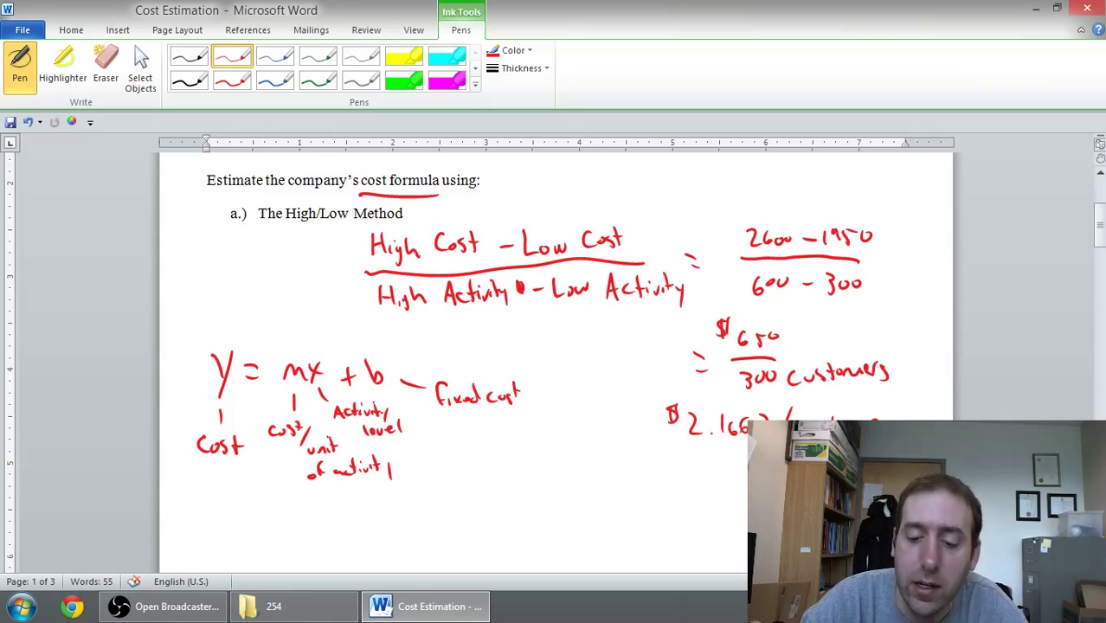
Note $2.1667/customer = m beside the equation.
{"action": "left_click_drag", "start_coordinate": [945, 357], "coordinate": [948, 373]}
{"action": "mouse_move", "coordinate": [667, 461]}
{"action": "left_mouse_down"}
{"action": "mouse_move", "coordinate": [667, 483]}
{"action": "mouse_move", "coordinate": [743, 476]}
{"action": "left_mouse_up"}
{"action": "left_click", "coordinate": [711, 479]}
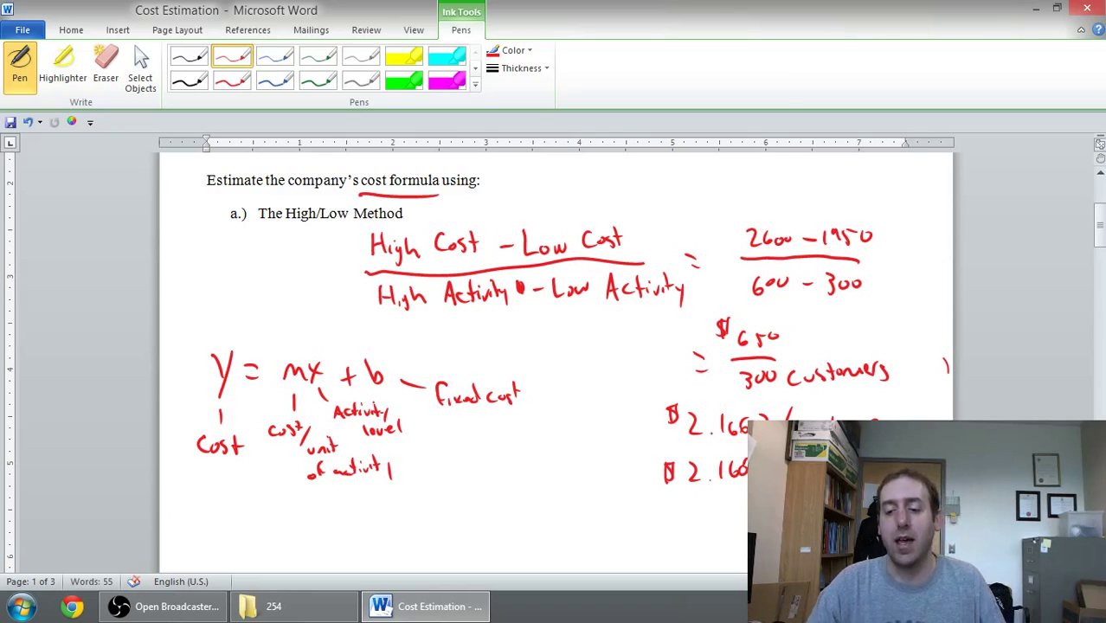
{"action": "left_click_drag", "start_coordinate": [1099, 227], "coordinate": [1099, 246]}
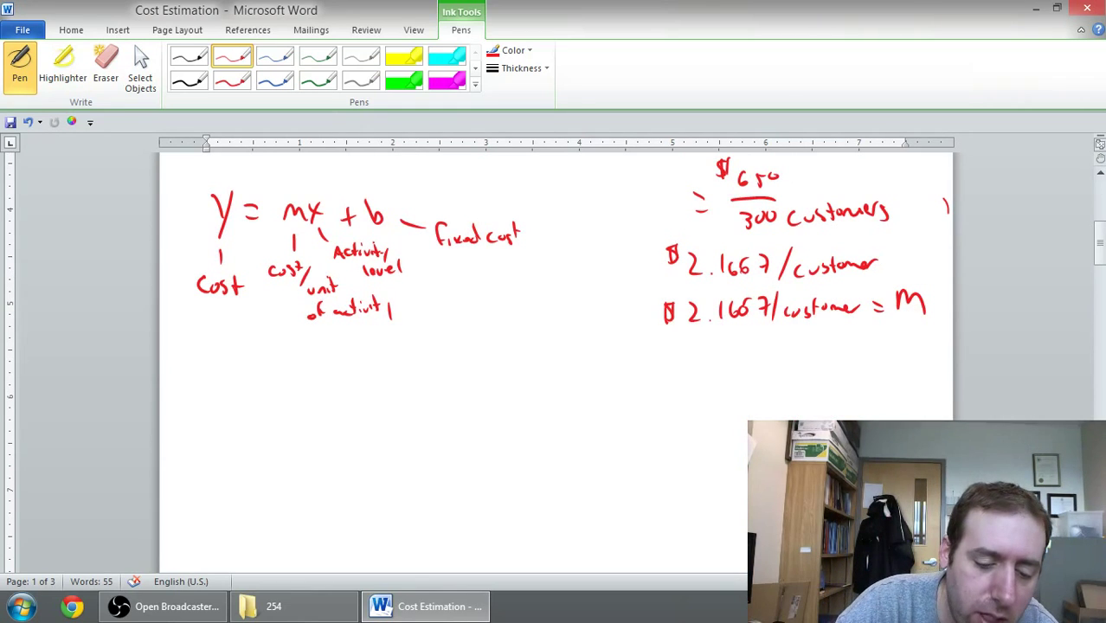
Handwrite y = 2.1667x + b beneath the labelled y = mx + b.
{"action": "mouse_move", "coordinate": [206, 368]}
{"action": "left_mouse_down"}
{"action": "mouse_move", "coordinate": [214, 407]}
{"action": "mouse_move", "coordinate": [247, 374]}
{"action": "mouse_move", "coordinate": [297, 385]}
{"action": "left_mouse_up"}
{"action": "left_click", "coordinate": [286, 383]}
{"action": "left_click_drag", "start_coordinate": [310, 360], "coordinate": [310, 381]}
{"action": "mouse_move", "coordinate": [327, 365]}
{"action": "left_mouse_down"}
{"action": "mouse_move", "coordinate": [322, 381]}
{"action": "mouse_move", "coordinate": [378, 383]}
{"action": "left_mouse_up"}
{"action": "mouse_move", "coordinate": [377, 368]}
{"action": "left_mouse_down"}
{"action": "mouse_move", "coordinate": [365, 383]}
{"action": "mouse_move", "coordinate": [403, 385]}
{"action": "mouse_move", "coordinate": [410, 375]}
{"action": "left_mouse_up"}
{"action": "left_click_drag", "start_coordinate": [421, 361], "coordinate": [424, 385]}
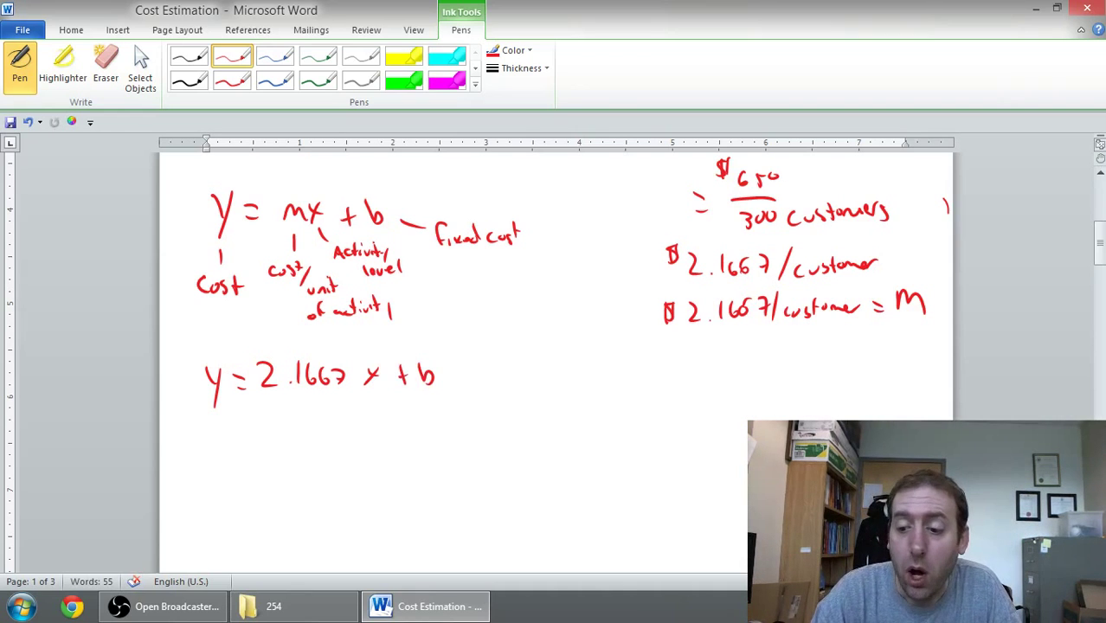
{"action": "left_click_drag", "start_coordinate": [1099, 257], "coordinate": [1078, 197]}
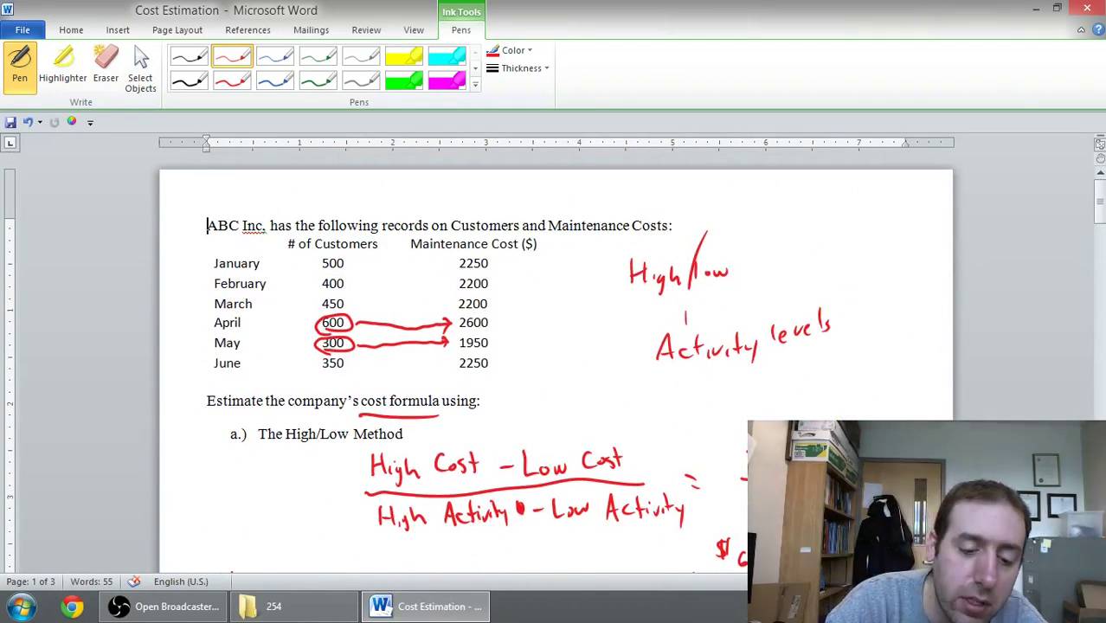
Mark the # of Customers column as X and the Maintenance Cost ($) column as Y.
{"action": "mouse_move", "coordinate": [326, 201]}
{"action": "left_mouse_down"}
{"action": "mouse_move", "coordinate": [343, 192]}
{"action": "mouse_move", "coordinate": [333, 235]}
{"action": "mouse_move", "coordinate": [345, 232]}
{"action": "left_mouse_up"}
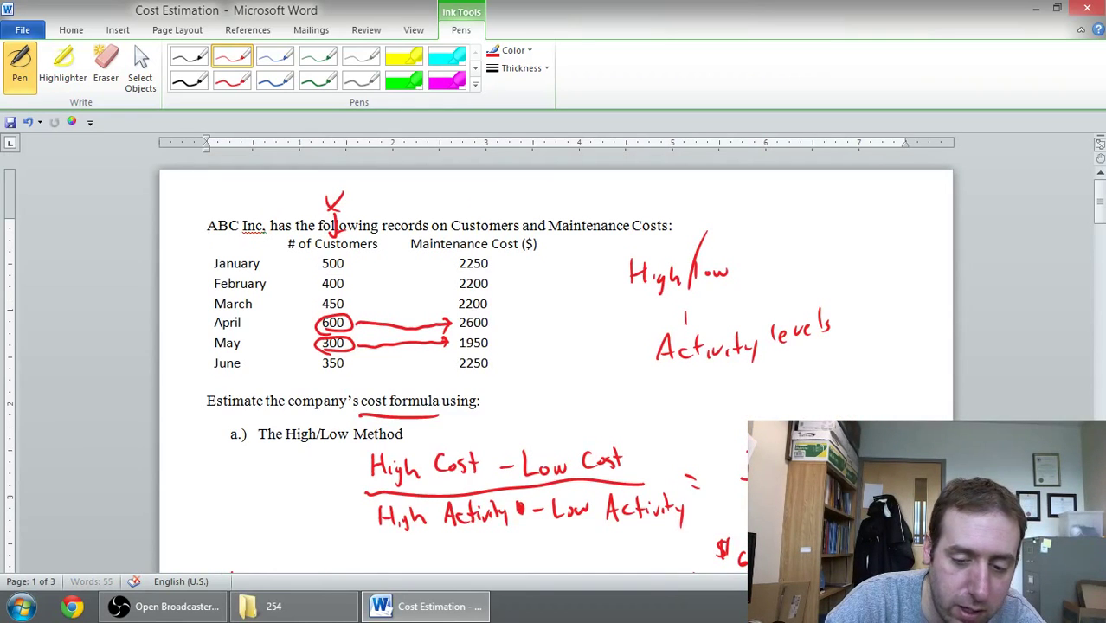
{"action": "left_click_drag", "start_coordinate": [475, 201], "coordinate": [475, 235]}
{"action": "left_click_drag", "start_coordinate": [465, 182], "coordinate": [472, 194]}
{"action": "left_click_drag", "start_coordinate": [478, 181], "coordinate": [473, 205]}
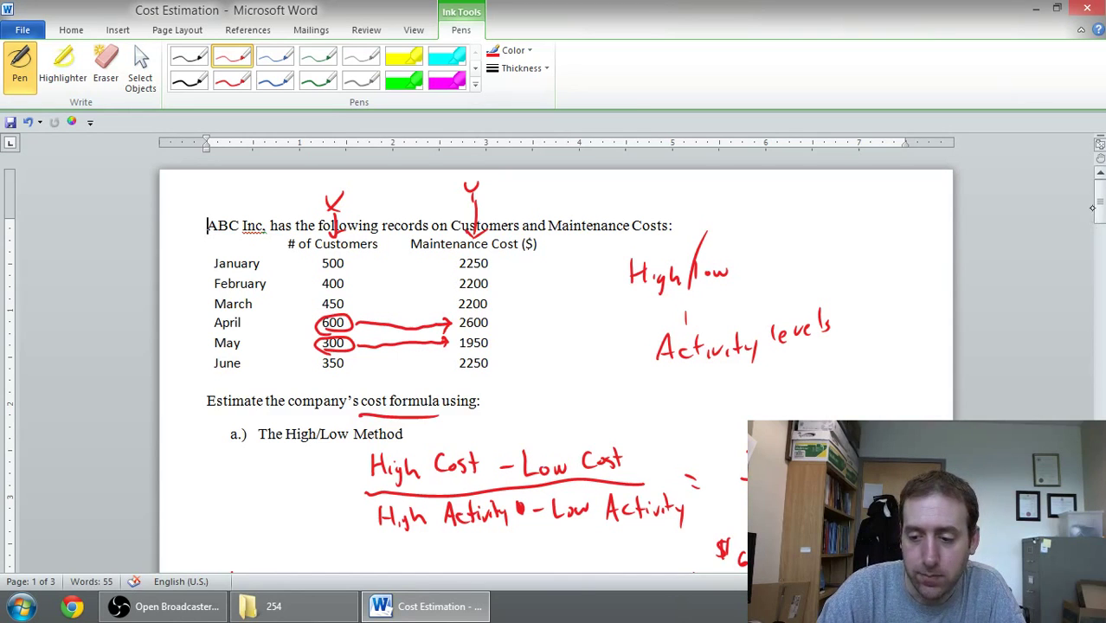
{"action": "left_click_drag", "start_coordinate": [1100, 186], "coordinate": [1100, 197]}
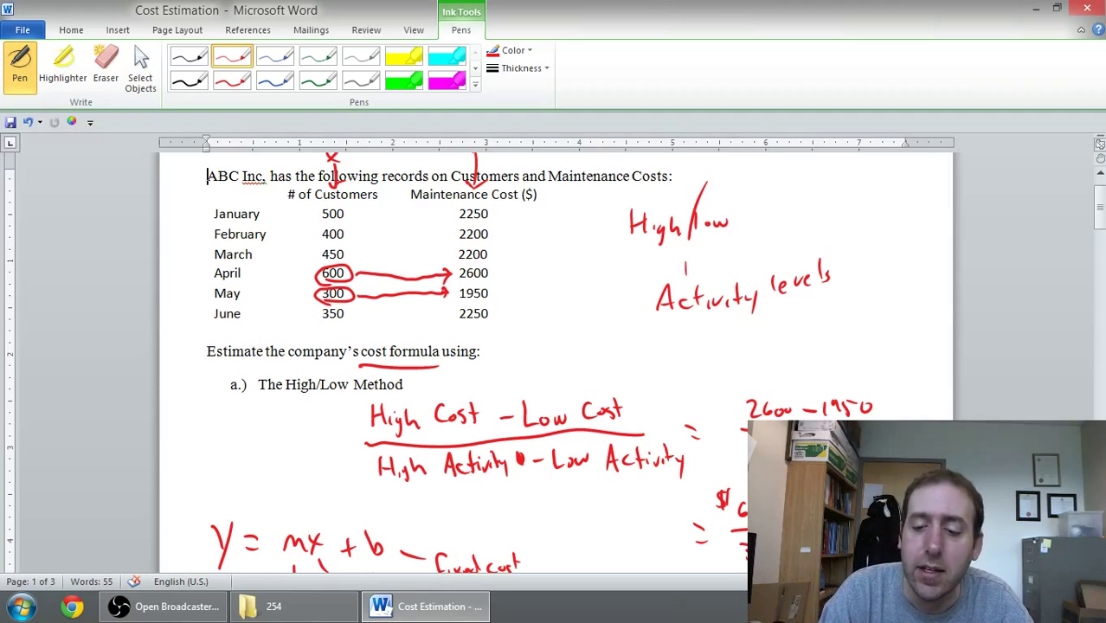
{"action": "left_click_drag", "start_coordinate": [1098, 216], "coordinate": [1098, 243]}
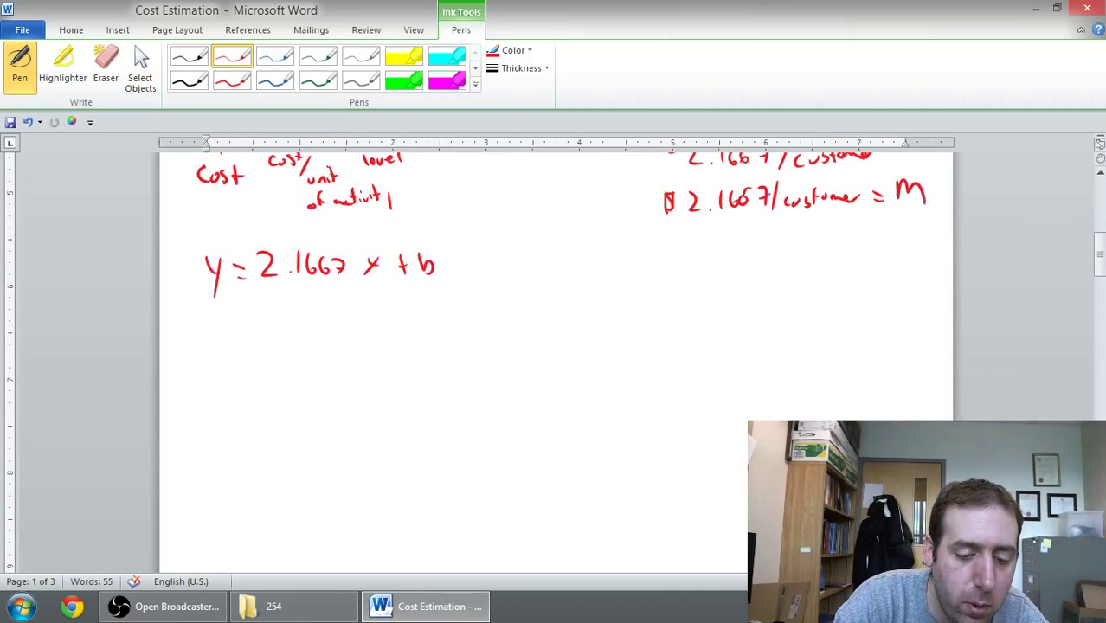
Write 2600 = 2.1667(600) + b under y = 2.1667x + b.
{"action": "left_click_drag", "start_coordinate": [177, 322], "coordinate": [191, 338]}
{"action": "left_click_drag", "start_coordinate": [202, 320], "coordinate": [204, 331]}
{"action": "left_click_drag", "start_coordinate": [215, 326], "coordinate": [216, 327]}
{"action": "left_click_drag", "start_coordinate": [227, 327], "coordinate": [256, 319]}
{"action": "left_click_drag", "start_coordinate": [247, 328], "coordinate": [315, 327]}
{"action": "left_click", "coordinate": [293, 330]}
{"action": "mouse_move", "coordinate": [328, 313]}
{"action": "left_mouse_down"}
{"action": "mouse_move", "coordinate": [323, 325]}
{"action": "mouse_move", "coordinate": [356, 329]}
{"action": "left_mouse_up"}
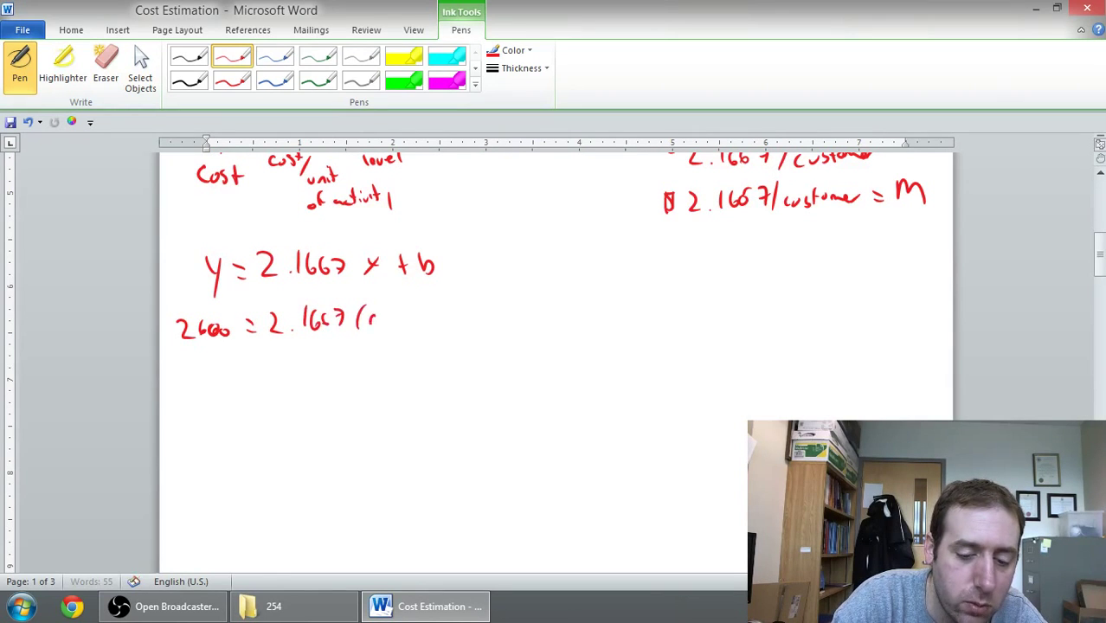
{"action": "left_click_drag", "start_coordinate": [404, 317], "coordinate": [401, 318]}
{"action": "mouse_move", "coordinate": [408, 313]}
{"action": "left_mouse_down"}
{"action": "mouse_move", "coordinate": [409, 327]}
{"action": "mouse_move", "coordinate": [430, 319]}
{"action": "left_mouse_up"}
{"action": "mouse_move", "coordinate": [426, 314]}
{"action": "left_mouse_down"}
{"action": "mouse_move", "coordinate": [426, 326]}
{"action": "mouse_move", "coordinate": [449, 322]}
{"action": "left_mouse_up"}
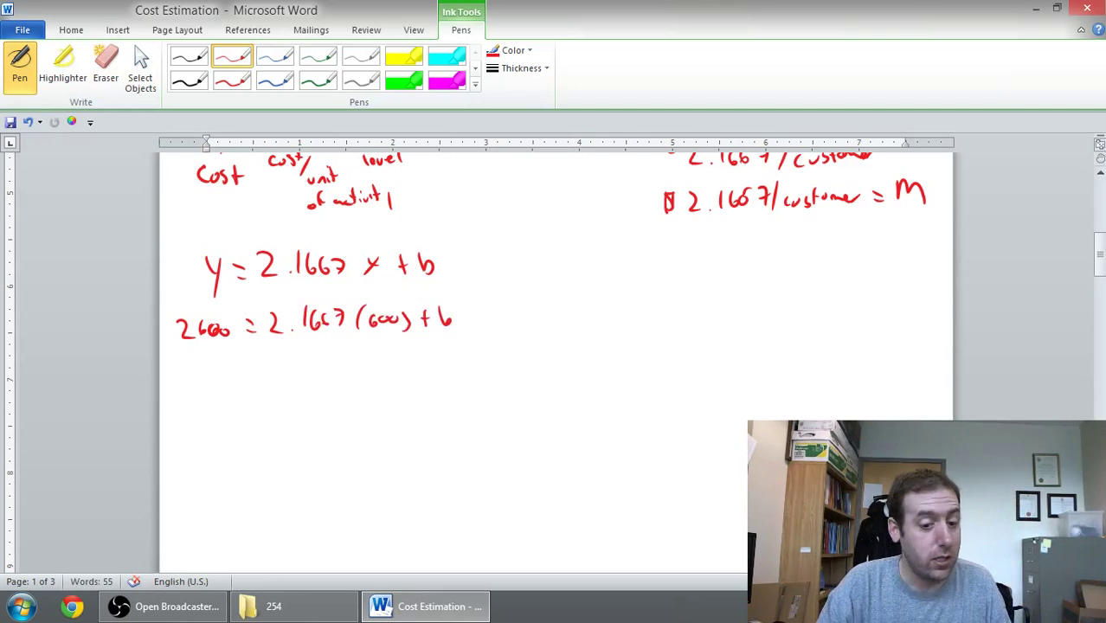
Launch Calculator from the Start menu search.
{"action": "left_click", "coordinate": [21, 609]}
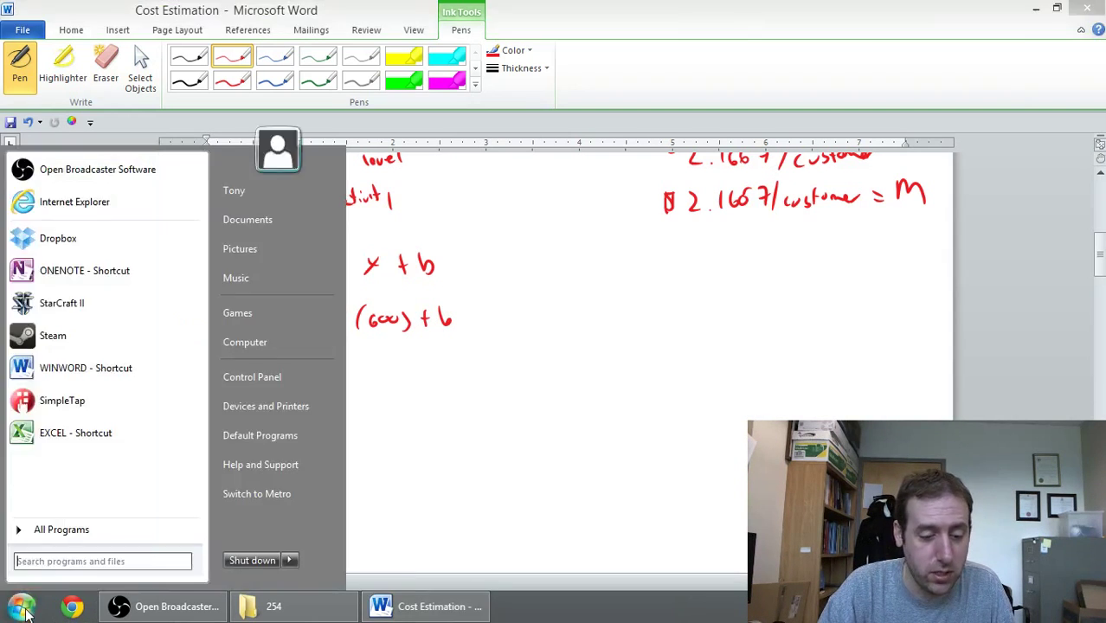
{"action": "type", "text": "snip"}
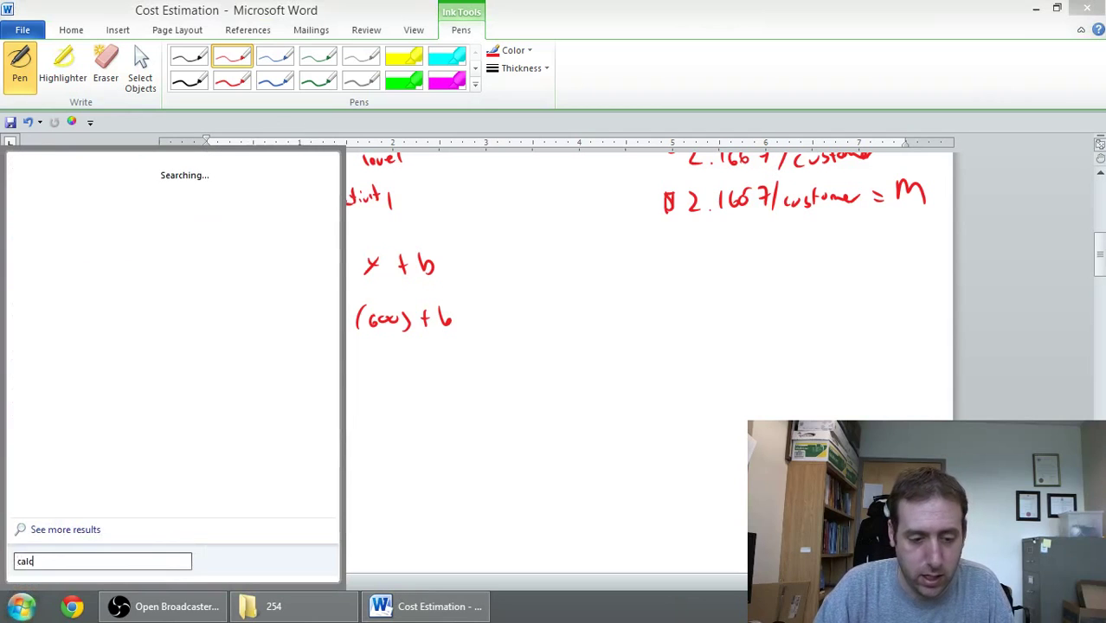
{"action": "key", "text": "Return"}
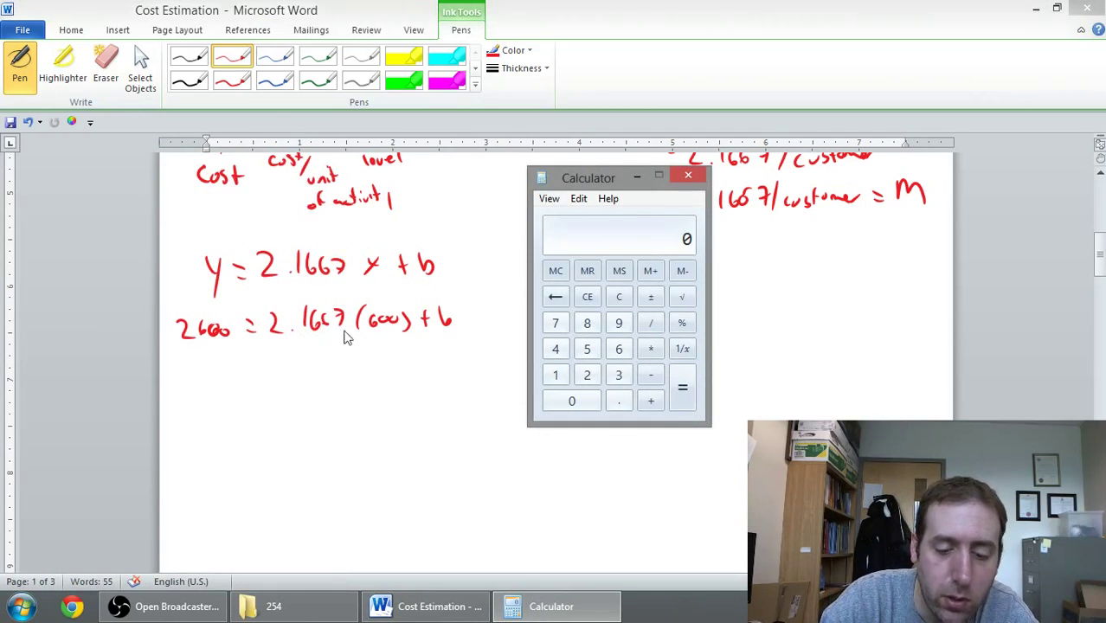
Compute 2.1666666667 × 600 = 1300.00000002, then return to the Word worksheet.
{"action": "left_click", "coordinate": [588, 376]}
{"action": "left_click", "coordinate": [619, 400]}
{"action": "left_click", "coordinate": [556, 375]}
{"action": "left_click", "coordinate": [617, 350]}
{"action": "left_click", "coordinate": [617, 350]}
{"action": "left_click", "coordinate": [616, 350]}
{"action": "left_click", "coordinate": [617, 350]}
{"action": "left_click", "coordinate": [616, 350]}
{"action": "left_click", "coordinate": [617, 350]}
{"action": "left_click", "coordinate": [617, 350]}
{"action": "left_click", "coordinate": [616, 350]}
{"action": "left_click", "coordinate": [559, 325]}
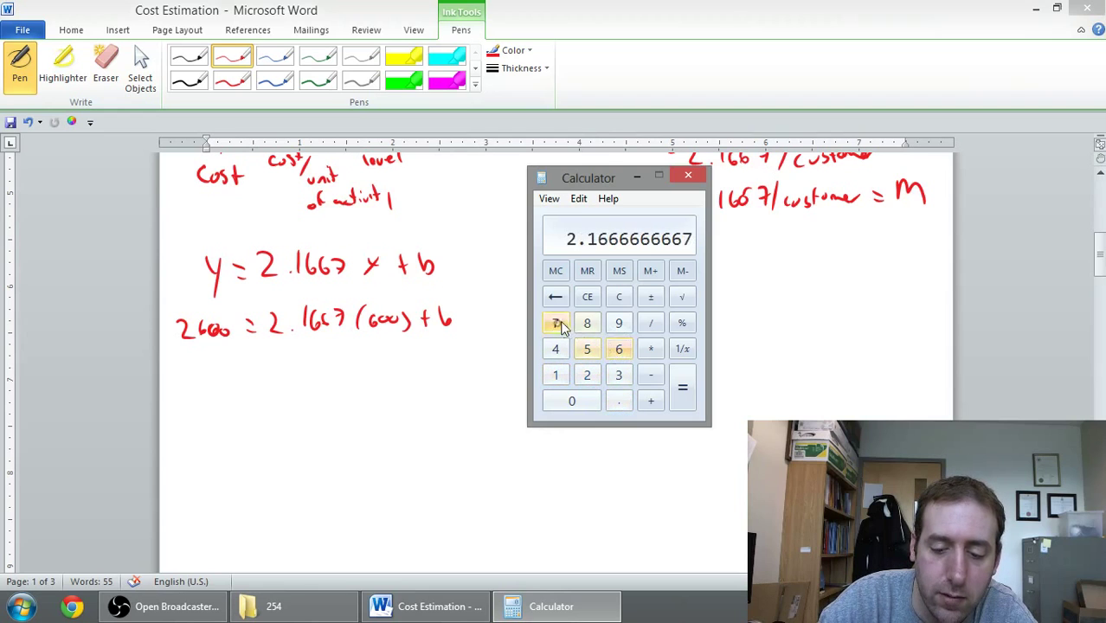
{"action": "left_click", "coordinate": [651, 349]}
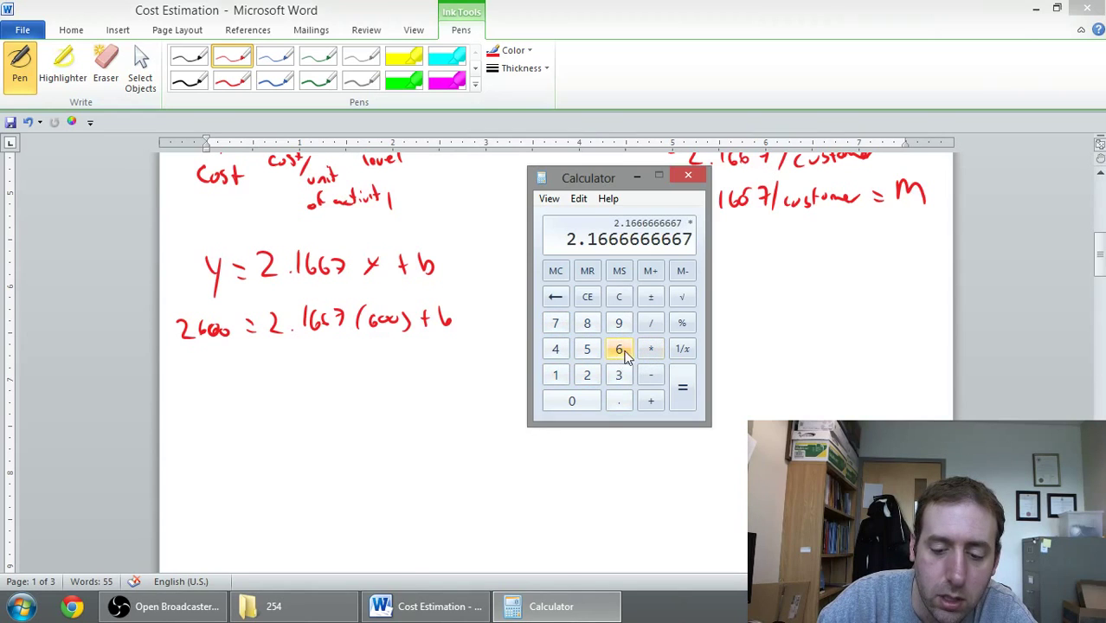
{"action": "left_click", "coordinate": [618, 350]}
{"action": "left_click", "coordinate": [572, 404]}
{"action": "left_click", "coordinate": [572, 404]}
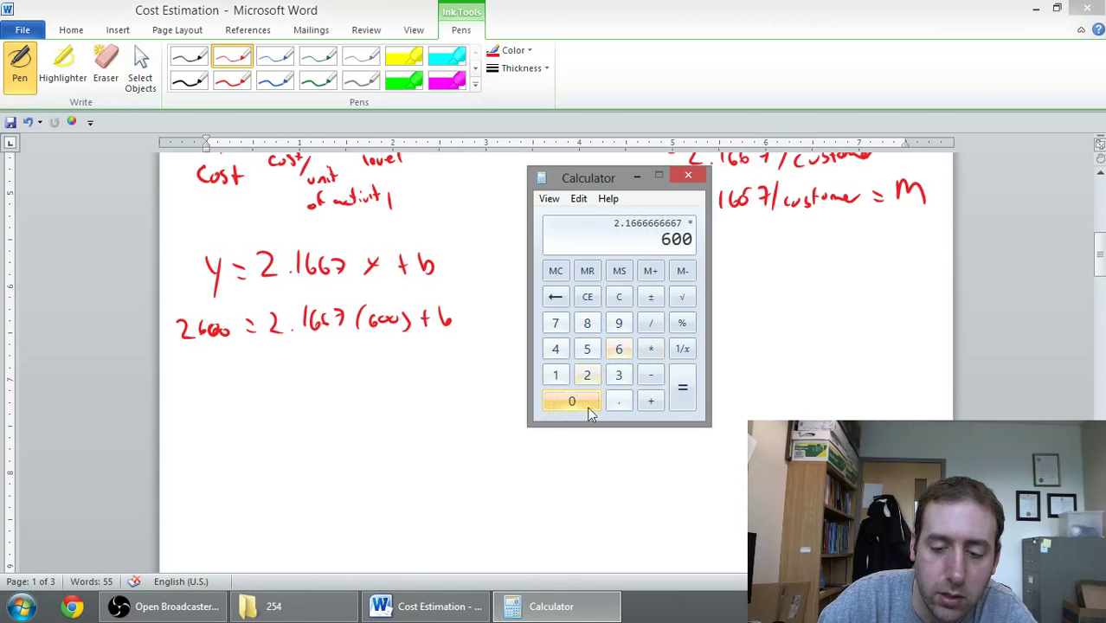
{"action": "left_click", "coordinate": [683, 400]}
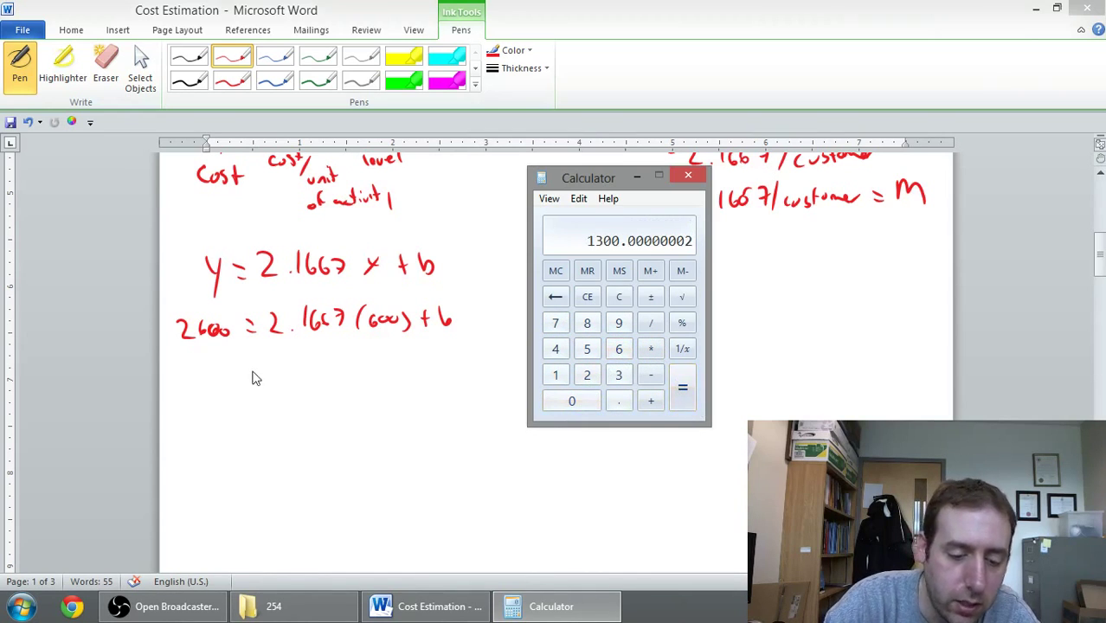
{"action": "key", "text": "alt+Tab"}
Write 2600 = 1300 + b below the substitution.
{"action": "left_click_drag", "start_coordinate": [249, 371], "coordinate": [260, 369]}
{"action": "mouse_move", "coordinate": [249, 383]}
{"action": "left_mouse_down"}
{"action": "mouse_move", "coordinate": [298, 388]}
{"action": "mouse_move", "coordinate": [312, 371]}
{"action": "left_mouse_up"}
{"action": "left_click_drag", "start_coordinate": [327, 367], "coordinate": [364, 371]}
{"action": "left_click_drag", "start_coordinate": [370, 362], "coordinate": [383, 375]}
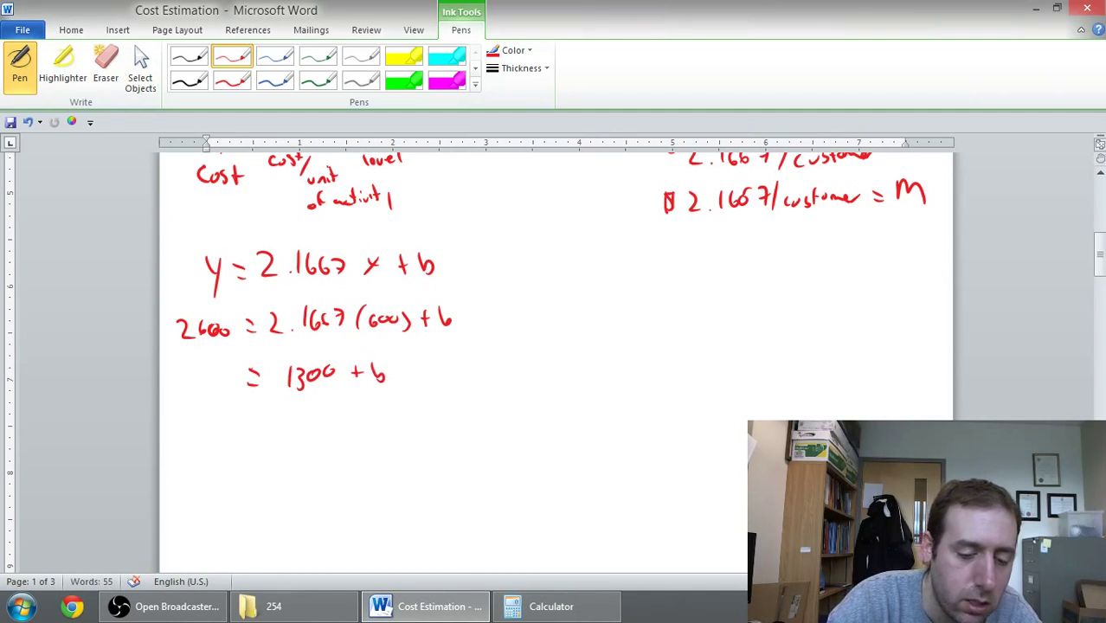
{"action": "mouse_move", "coordinate": [175, 373]}
{"action": "left_mouse_down"}
{"action": "mouse_move", "coordinate": [187, 384]}
{"action": "mouse_move", "coordinate": [207, 372]}
{"action": "left_mouse_up"}
{"action": "left_click_drag", "start_coordinate": [221, 369], "coordinate": [220, 370]}
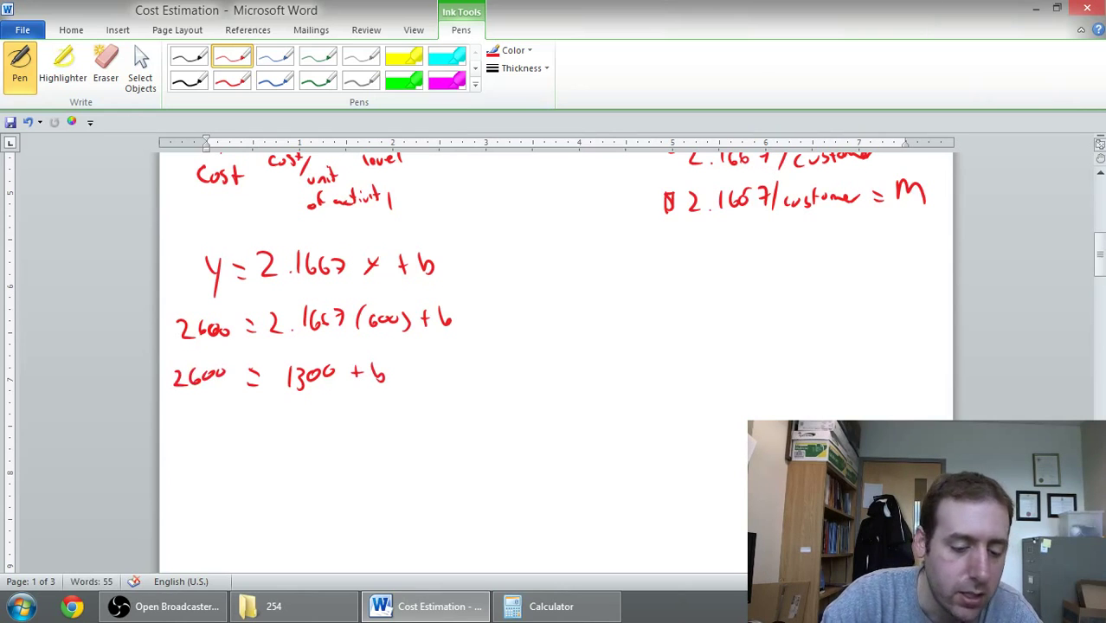
Solve for b: 2600 − 1300 = b, giving 1300 = b.
{"action": "mouse_move", "coordinate": [197, 419]}
{"action": "left_mouse_down"}
{"action": "mouse_move", "coordinate": [216, 436]}
{"action": "mouse_move", "coordinate": [221, 428]}
{"action": "left_mouse_up"}
{"action": "left_click_drag", "start_coordinate": [235, 419], "coordinate": [285, 430]}
{"action": "mouse_move", "coordinate": [290, 414]}
{"action": "left_mouse_down"}
{"action": "mouse_move", "coordinate": [292, 431]}
{"action": "mouse_move", "coordinate": [303, 419]}
{"action": "left_mouse_up"}
{"action": "left_click_drag", "start_coordinate": [314, 417], "coordinate": [361, 422]}
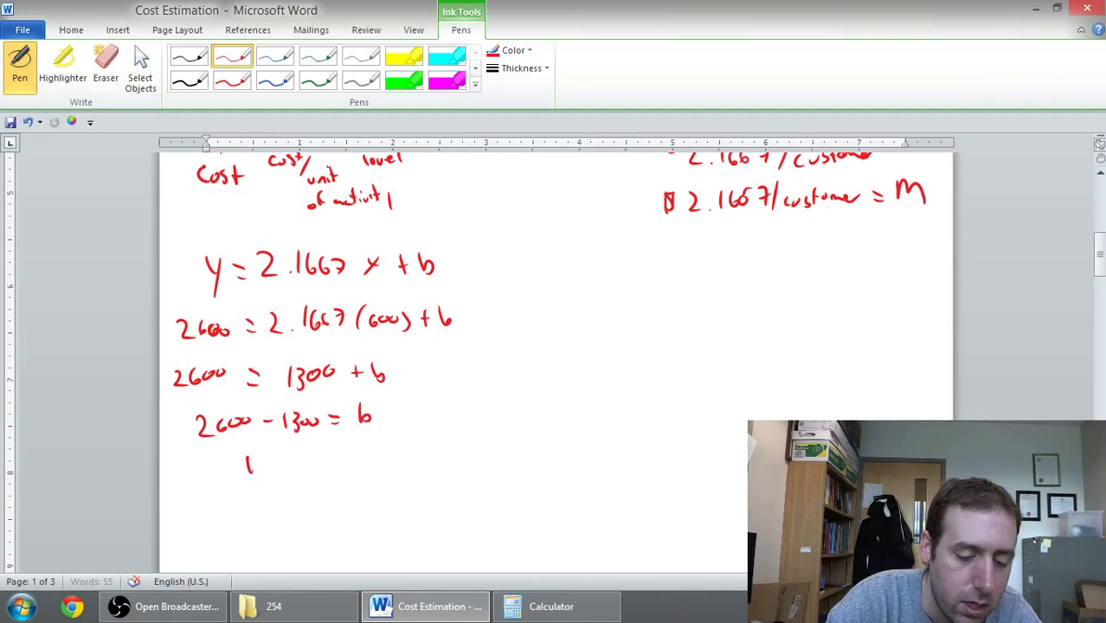
{"action": "left_click_drag", "start_coordinate": [258, 457], "coordinate": [261, 477]}
{"action": "left_click_drag", "start_coordinate": [278, 461], "coordinate": [349, 466]}
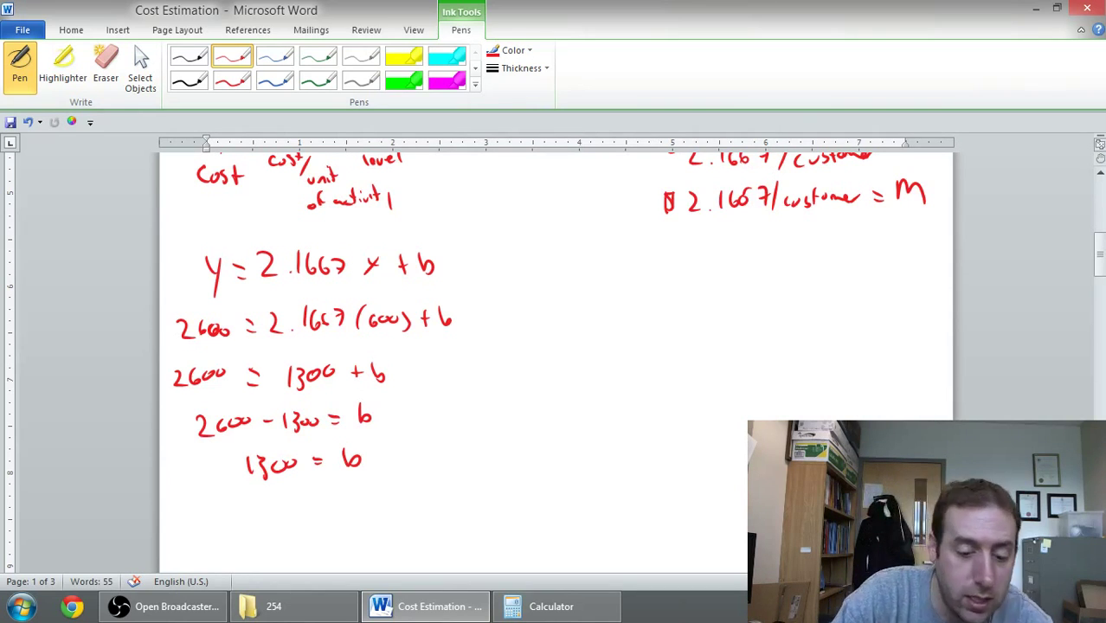
Write the final formula y = 2.1667x + 1300 and box it.
{"action": "mouse_move", "coordinate": [199, 502]}
{"action": "left_mouse_down"}
{"action": "mouse_move", "coordinate": [206, 533]}
{"action": "mouse_move", "coordinate": [234, 506]}
{"action": "left_mouse_up"}
{"action": "left_click_drag", "start_coordinate": [227, 517], "coordinate": [274, 517]}
{"action": "left_click", "coordinate": [278, 516]}
{"action": "left_click_drag", "start_coordinate": [285, 496], "coordinate": [288, 518]}
{"action": "left_click_drag", "start_coordinate": [301, 496], "coordinate": [301, 515]}
{"action": "mouse_move", "coordinate": [315, 496]}
{"action": "left_mouse_down"}
{"action": "mouse_move", "coordinate": [312, 512]}
{"action": "mouse_move", "coordinate": [360, 510]}
{"action": "left_mouse_up"}
{"action": "mouse_move", "coordinate": [359, 496]}
{"action": "left_mouse_down"}
{"action": "mouse_move", "coordinate": [348, 509]}
{"action": "mouse_move", "coordinate": [419, 500]}
{"action": "left_mouse_up"}
{"action": "mouse_move", "coordinate": [424, 484]}
{"action": "left_mouse_down"}
{"action": "mouse_move", "coordinate": [429, 502]}
{"action": "mouse_move", "coordinate": [454, 487]}
{"action": "left_mouse_up"}
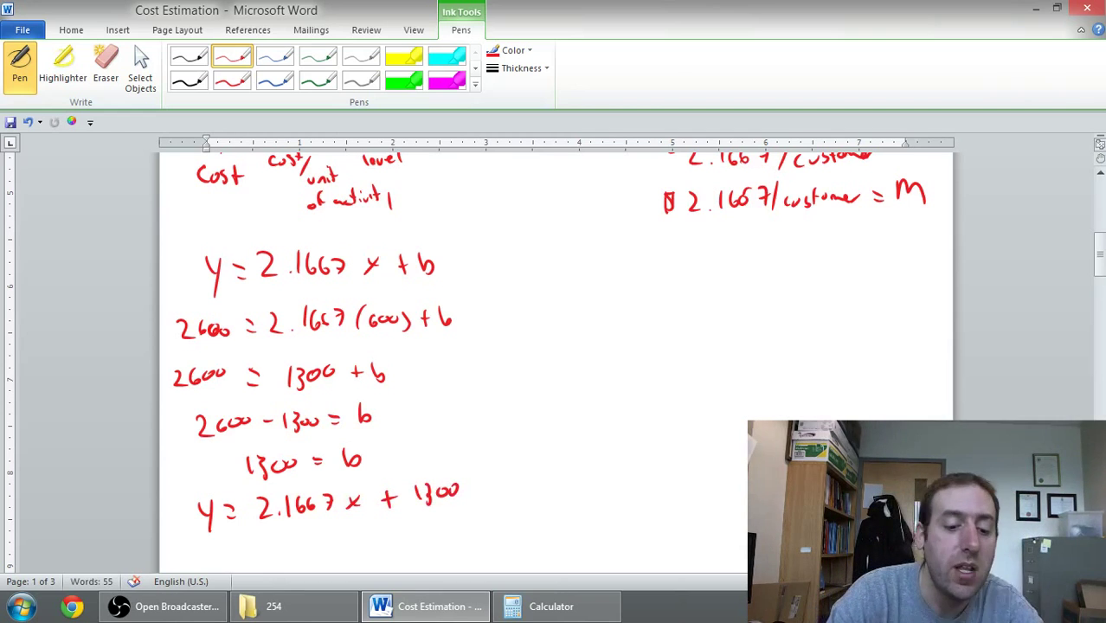
{"action": "mouse_move", "coordinate": [183, 540]}
{"action": "left_mouse_down"}
{"action": "mouse_move", "coordinate": [182, 493]}
{"action": "mouse_move", "coordinate": [294, 476]}
{"action": "mouse_move", "coordinate": [452, 462]}
{"action": "mouse_move", "coordinate": [479, 509]}
{"action": "mouse_move", "coordinate": [159, 538]}
{"action": "left_mouse_up"}
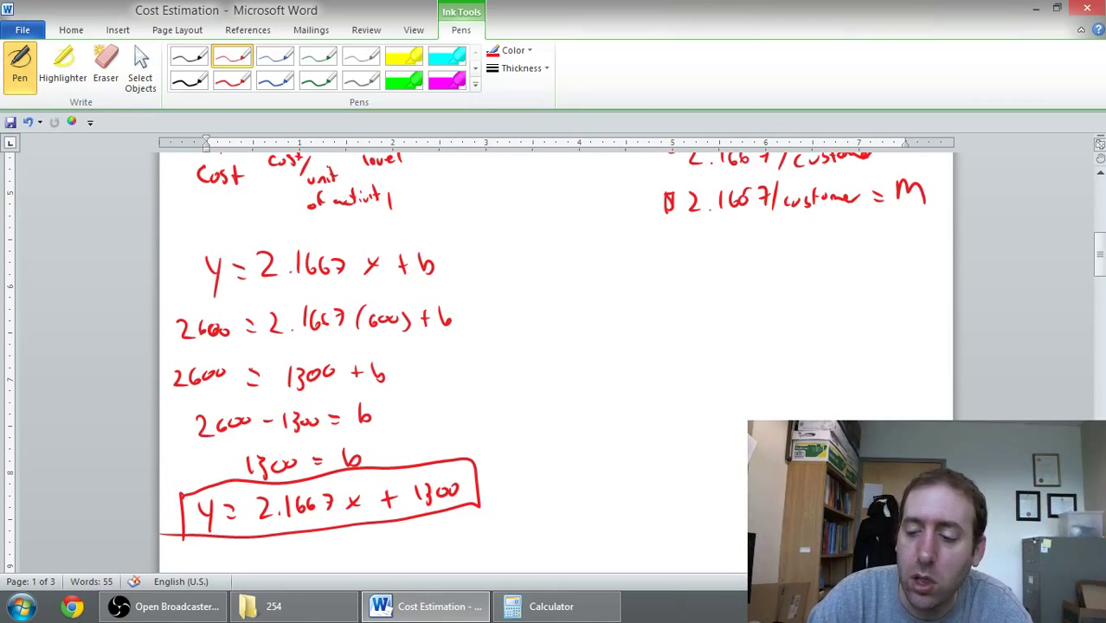
Write a second y = 2.1667x + b in red ink to the right of the formulas.
{"action": "scroll", "coordinate": [554, 363], "scroll_direction": "up", "scroll_amount": 15}
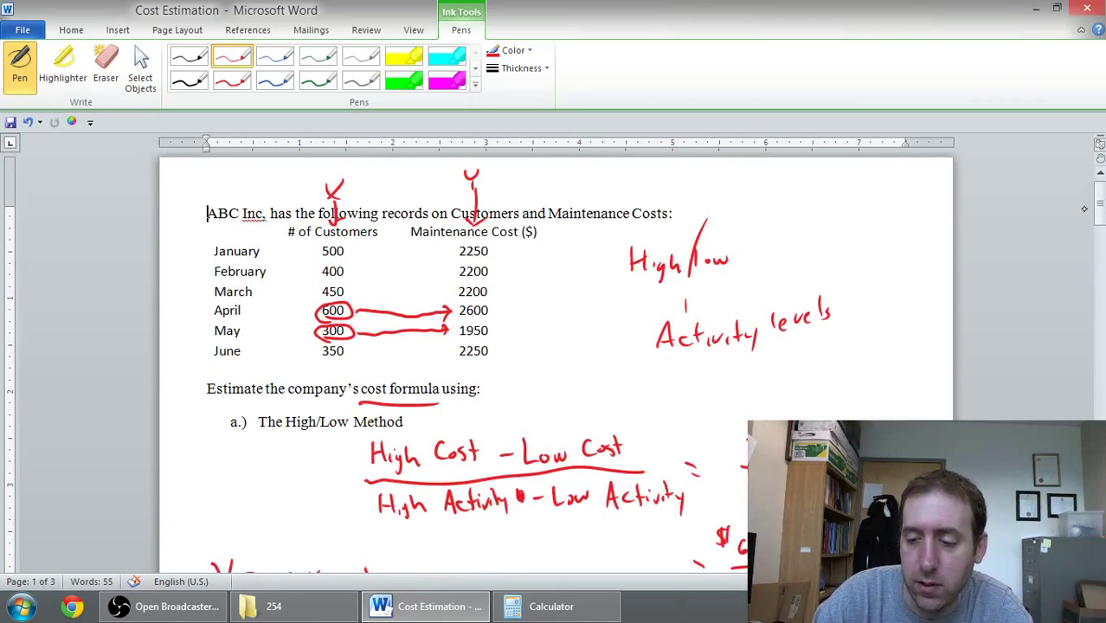
{"action": "scroll", "coordinate": [1039, 238], "scroll_direction": "down", "scroll_amount": 15}
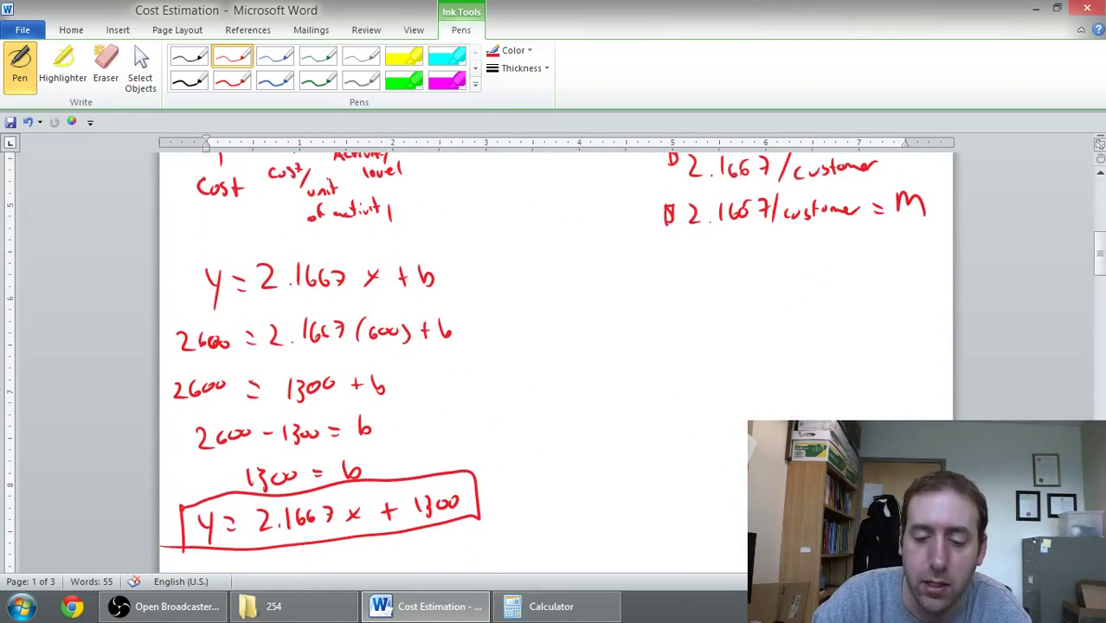
{"action": "left_click_drag", "start_coordinate": [578, 279], "coordinate": [586, 310]}
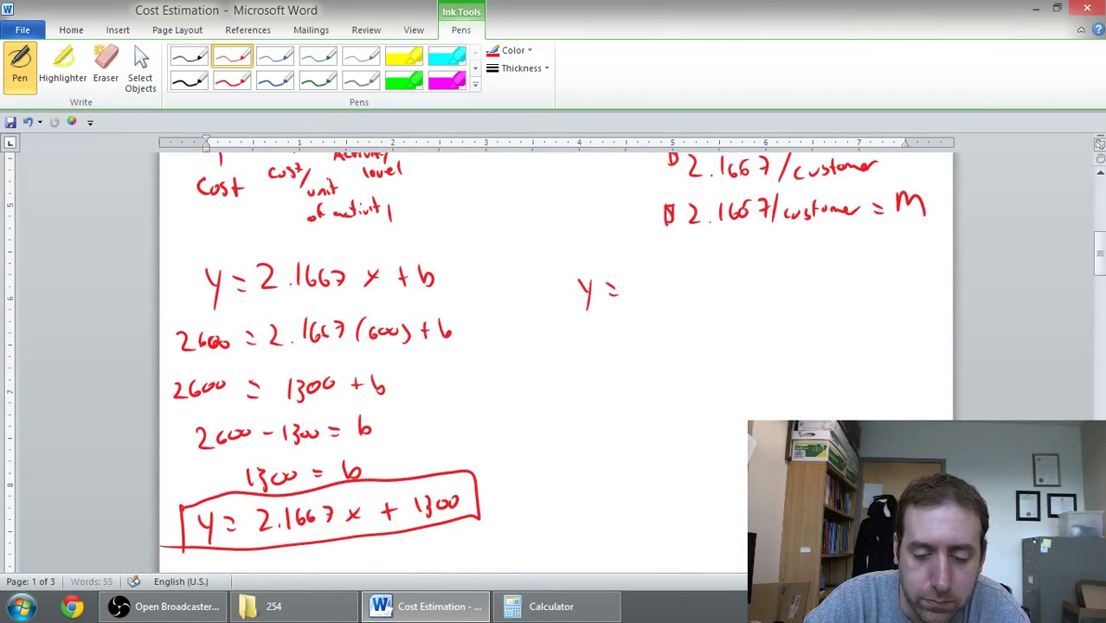
{"action": "left_click_drag", "start_coordinate": [628, 280], "coordinate": [661, 298]}
{"action": "left_click", "coordinate": [651, 296]}
{"action": "left_click_drag", "start_coordinate": [676, 280], "coordinate": [678, 295]}
{"action": "mouse_move", "coordinate": [689, 283]}
{"action": "left_mouse_down"}
{"action": "mouse_move", "coordinate": [688, 298]}
{"action": "mouse_move", "coordinate": [701, 305]}
{"action": "mouse_move", "coordinate": [766, 296]}
{"action": "left_mouse_up"}
{"action": "mouse_move", "coordinate": [759, 287]}
{"action": "left_mouse_down"}
{"action": "mouse_move", "coordinate": [759, 303]}
{"action": "mouse_move", "coordinate": [785, 298]}
{"action": "left_mouse_up"}
{"action": "mouse_move", "coordinate": [1100, 260]}
{"action": "left_mouse_down"}
{"action": "mouse_move", "coordinate": [1100, 213]}
{"action": "mouse_move", "coordinate": [1095, 252]}
{"action": "left_mouse_up"}
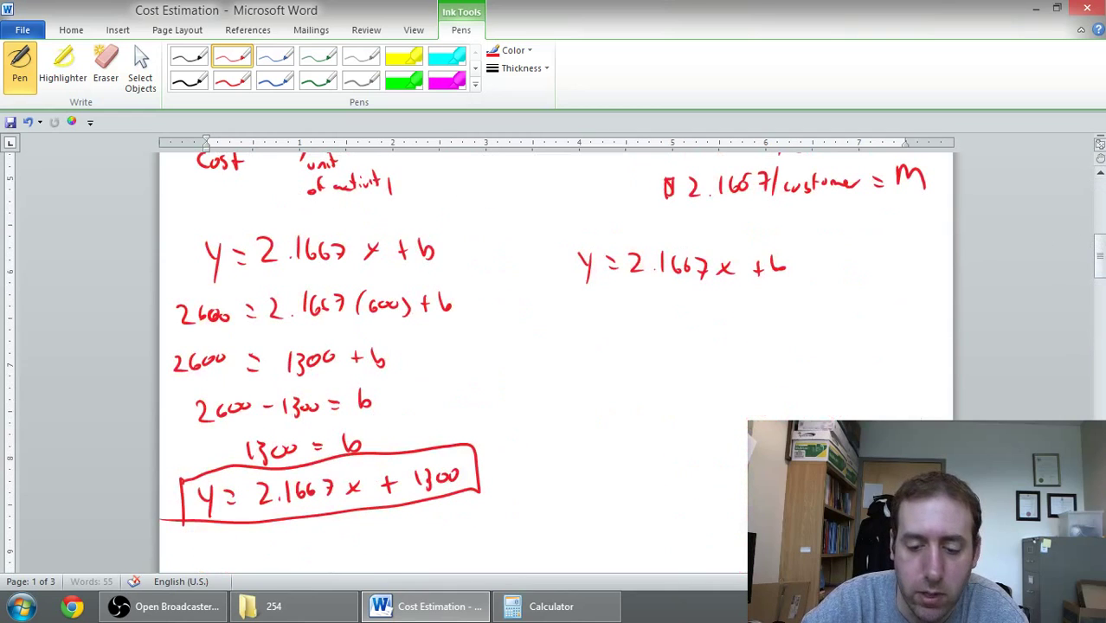
Write 1450 = 2.1667(300) + b beneath it, turning x into a dot with 300 above.
{"action": "left_click_drag", "start_coordinate": [578, 309], "coordinate": [578, 326]}
{"action": "left_click_drag", "start_coordinate": [585, 310], "coordinate": [593, 328]}
{"action": "mouse_move", "coordinate": [606, 310]}
{"action": "left_mouse_down"}
{"action": "mouse_move", "coordinate": [601, 322]}
{"action": "mouse_move", "coordinate": [642, 312]}
{"action": "left_mouse_up"}
{"action": "left_click_drag", "start_coordinate": [656, 308], "coordinate": [696, 321]}
{"action": "left_click", "coordinate": [678, 317]}
{"action": "mouse_move", "coordinate": [711, 306]}
{"action": "left_mouse_down"}
{"action": "mouse_move", "coordinate": [708, 321]}
{"action": "mouse_move", "coordinate": [751, 325]}
{"action": "left_mouse_up"}
{"action": "mouse_move", "coordinate": [751, 313]}
{"action": "left_mouse_down"}
{"action": "mouse_move", "coordinate": [740, 325]}
{"action": "mouse_move", "coordinate": [771, 328]}
{"action": "left_mouse_up"}
{"action": "left_click_drag", "start_coordinate": [764, 319], "coordinate": [788, 327]}
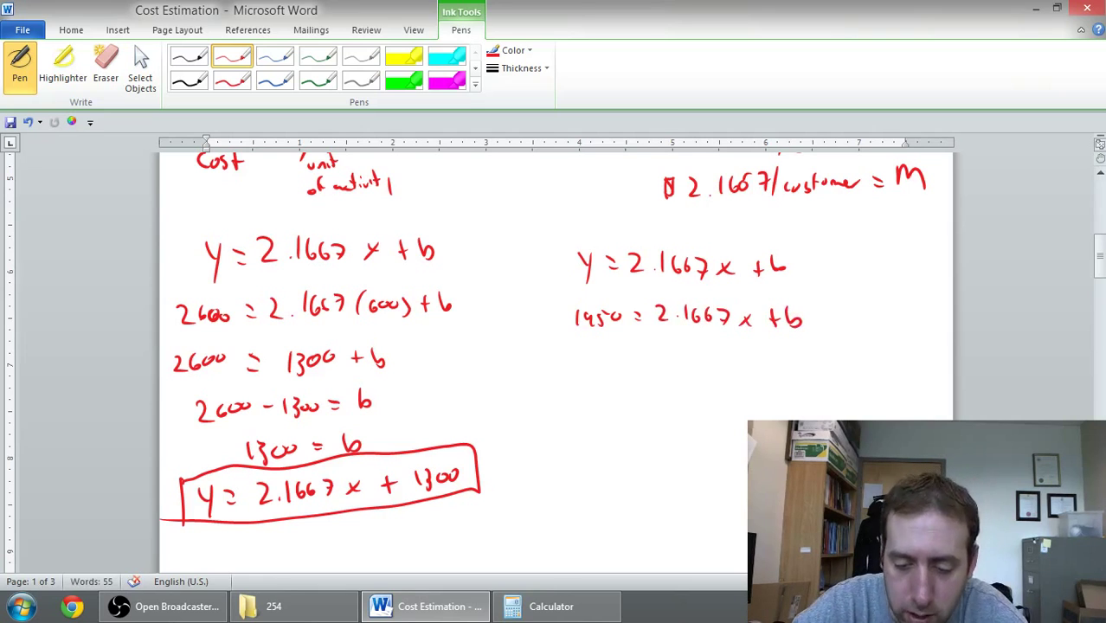
{"action": "mouse_move", "coordinate": [743, 318]}
{"action": "left_mouse_down"}
{"action": "mouse_move", "coordinate": [737, 306]}
{"action": "mouse_move", "coordinate": [753, 299]}
{"action": "left_mouse_up"}
{"action": "left_click_drag", "start_coordinate": [761, 297], "coordinate": [765, 309]}
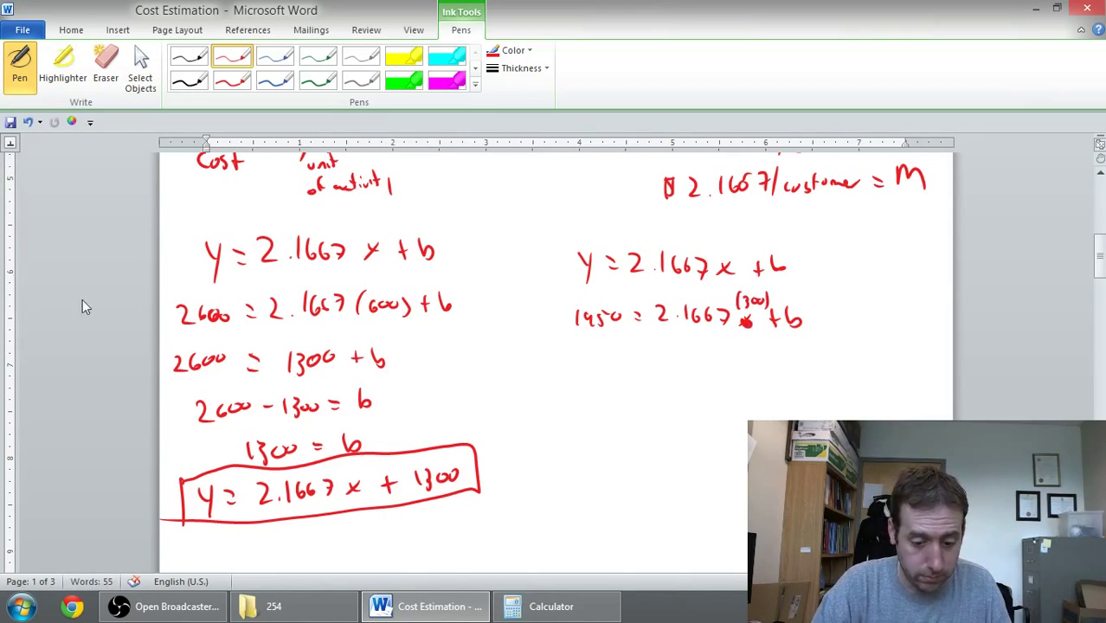
Bring up Calculator, move it aside, and enter the slope 2.16666667.
{"action": "left_click", "coordinate": [616, 611]}
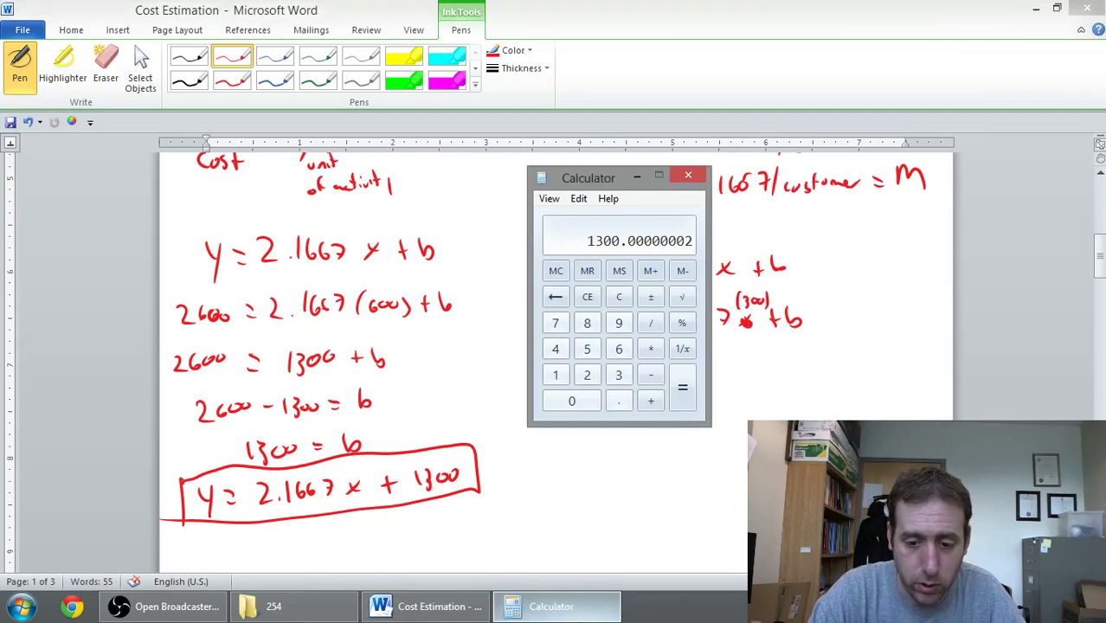
{"action": "left_click_drag", "start_coordinate": [606, 186], "coordinate": [518, 184]}
{"action": "left_click", "coordinate": [499, 374]}
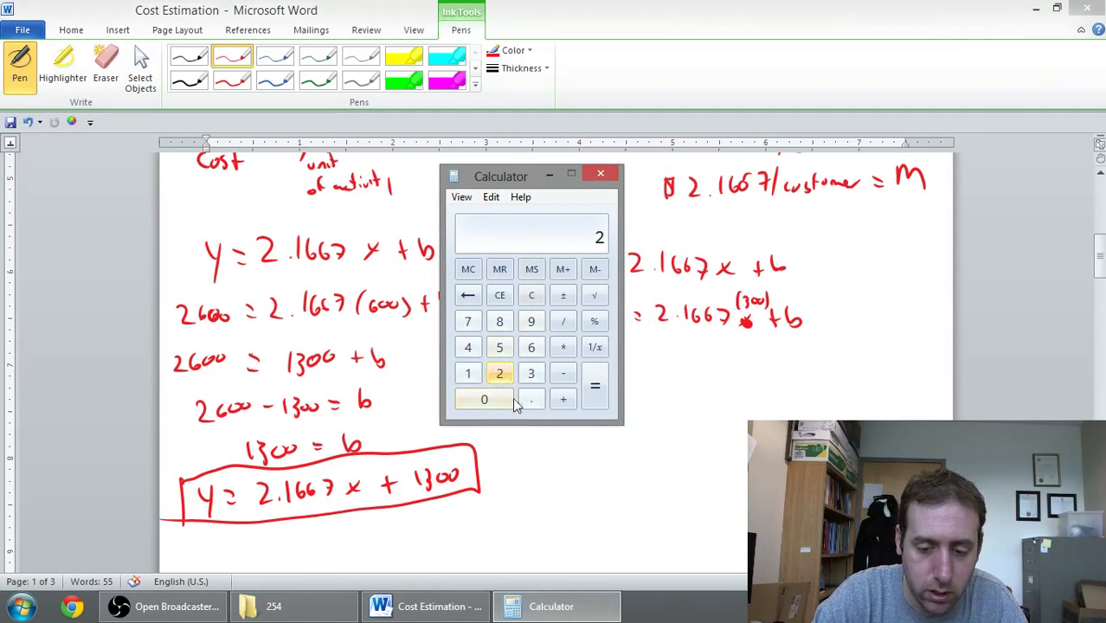
{"action": "left_click", "coordinate": [531, 400]}
{"action": "left_click", "coordinate": [468, 373]}
{"action": "left_click", "coordinate": [531, 348]}
{"action": "left_click", "coordinate": [531, 347]}
{"action": "left_click", "coordinate": [531, 347]}
{"action": "left_click", "coordinate": [532, 347]}
{"action": "left_click", "coordinate": [532, 347]}
{"action": "left_click", "coordinate": [532, 348]}
{"action": "left_click", "coordinate": [468, 322]}
Multiply the slope by 300 to get a variable cost of 650.
{"action": "left_click", "coordinate": [565, 348]}
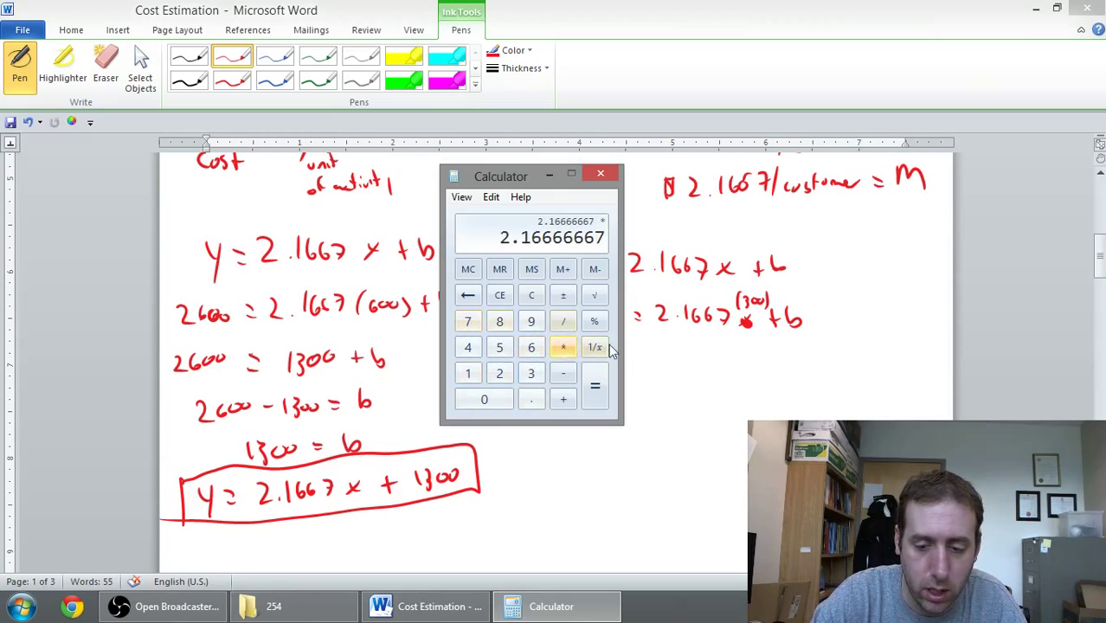
{"action": "left_click", "coordinate": [495, 407]}
{"action": "left_click", "coordinate": [532, 374]}
{"action": "left_click", "coordinate": [491, 404]}
{"action": "left_click", "coordinate": [491, 404]}
{"action": "left_click", "coordinate": [595, 386]}
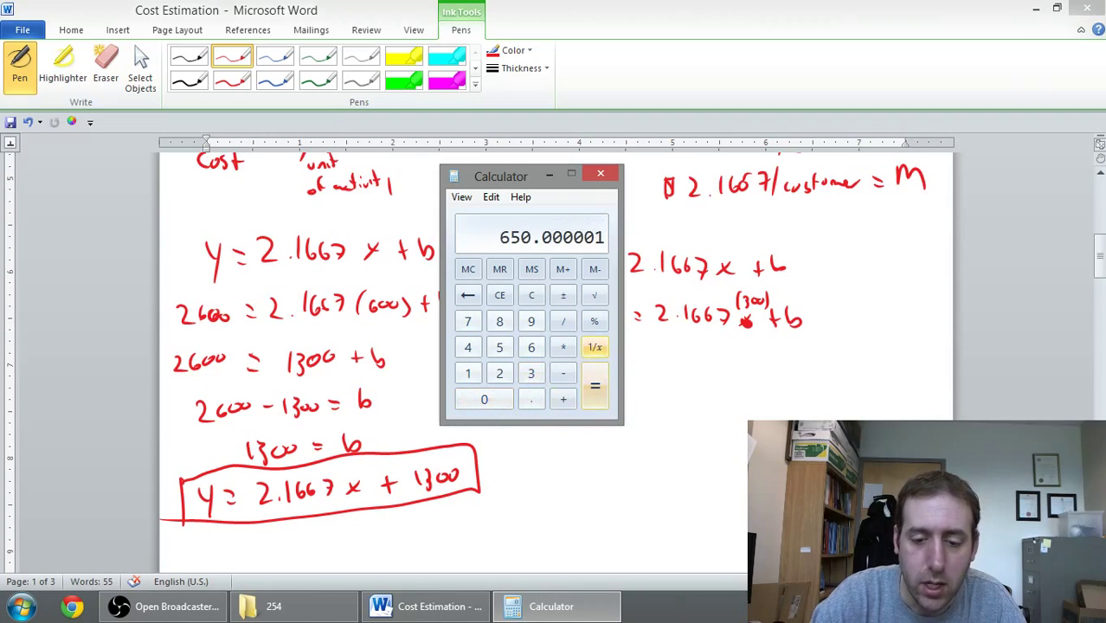
Back in Word, write 1950 = 650 + b in red ink on a new line.
{"action": "left_click", "coordinate": [730, 353]}
{"action": "mouse_move", "coordinate": [576, 360]}
{"action": "left_mouse_down"}
{"action": "mouse_move", "coordinate": [577, 376]}
{"action": "mouse_move", "coordinate": [605, 376]}
{"action": "left_mouse_up"}
{"action": "left_click_drag", "start_coordinate": [620, 361], "coordinate": [679, 367]}
{"action": "left_click_drag", "start_coordinate": [689, 352], "coordinate": [734, 358]}
{"action": "left_click_drag", "start_coordinate": [742, 348], "coordinate": [751, 364]}
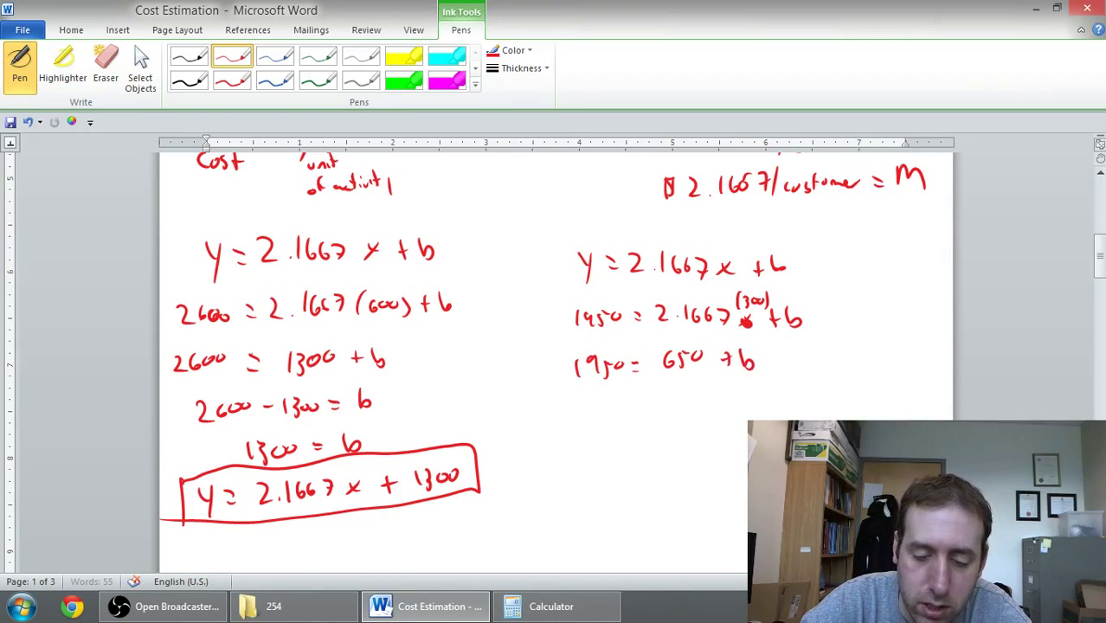
Solve for b by writing 1950 - 650 = b and then 1300 = b.
{"action": "left_click_drag", "start_coordinate": [567, 404], "coordinate": [568, 417]}
{"action": "mouse_move", "coordinate": [582, 403]}
{"action": "left_mouse_down"}
{"action": "mouse_move", "coordinate": [578, 417]}
{"action": "mouse_move", "coordinate": [708, 402]}
{"action": "left_mouse_up"}
{"action": "left_click_drag", "start_coordinate": [695, 411], "coordinate": [748, 419]}
{"action": "mouse_move", "coordinate": [603, 440]}
{"action": "left_mouse_down"}
{"action": "mouse_move", "coordinate": [619, 461]}
{"action": "mouse_move", "coordinate": [628, 445]}
{"action": "left_mouse_up"}
{"action": "left_click_drag", "start_coordinate": [643, 444], "coordinate": [697, 452]}
{"action": "left_click_drag", "start_coordinate": [726, 437], "coordinate": [716, 446]}
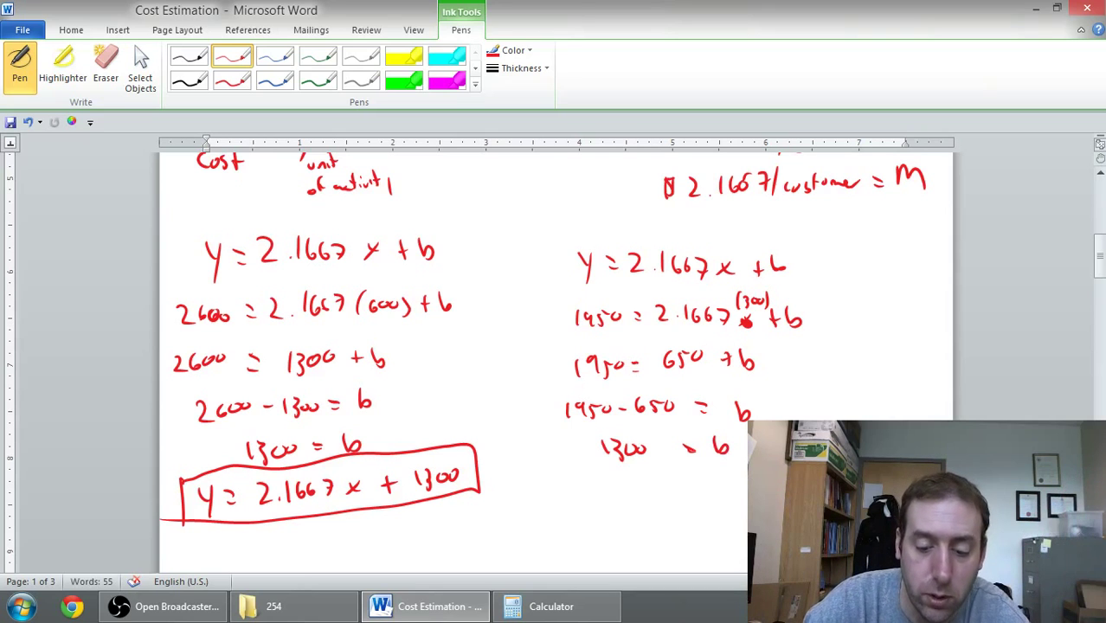
Write the final Y = 2.1667x + 1300 and draw a box around it.
{"action": "left_click_drag", "start_coordinate": [574, 477], "coordinate": [580, 487]}
{"action": "mouse_move", "coordinate": [585, 475]}
{"action": "left_mouse_down"}
{"action": "mouse_move", "coordinate": [580, 501]}
{"action": "mouse_move", "coordinate": [647, 492]}
{"action": "left_mouse_up"}
{"action": "left_click", "coordinate": [638, 490]}
{"action": "left_click_drag", "start_coordinate": [663, 474], "coordinate": [658, 483]}
{"action": "mouse_move", "coordinate": [673, 476]}
{"action": "left_mouse_down"}
{"action": "mouse_move", "coordinate": [667, 485]}
{"action": "mouse_move", "coordinate": [682, 492]}
{"action": "left_mouse_up"}
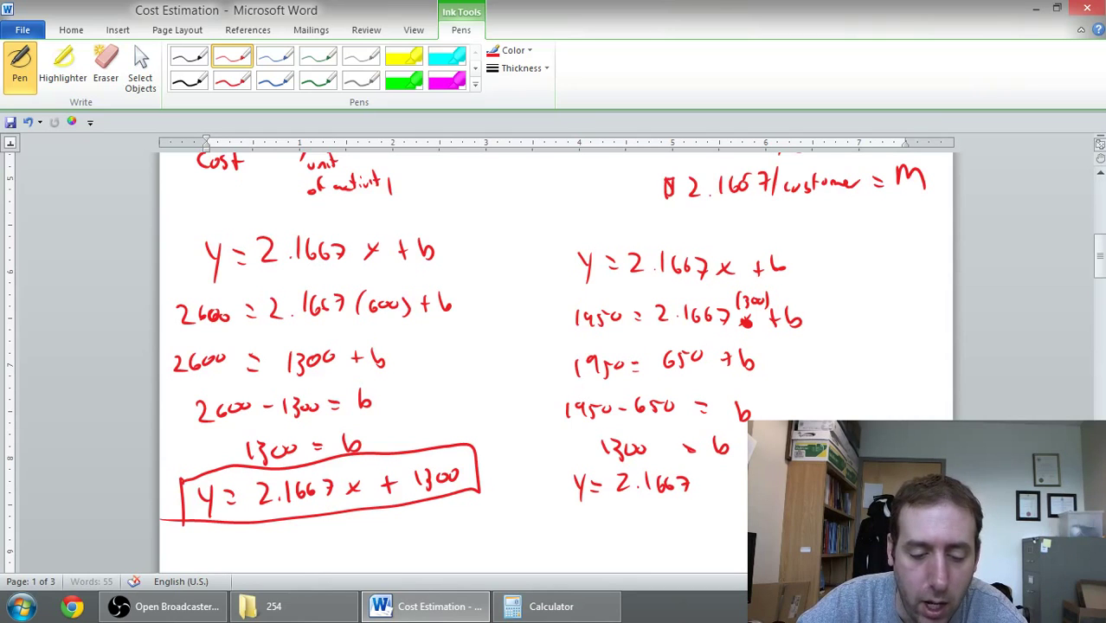
{"action": "left_click_drag", "start_coordinate": [703, 479], "coordinate": [716, 492]}
{"action": "mouse_move", "coordinate": [716, 478]}
{"action": "left_mouse_down"}
{"action": "mouse_move", "coordinate": [703, 492]}
{"action": "mouse_move", "coordinate": [744, 474]}
{"action": "left_mouse_up"}
{"action": "left_click_drag", "start_coordinate": [739, 466], "coordinate": [738, 484]}
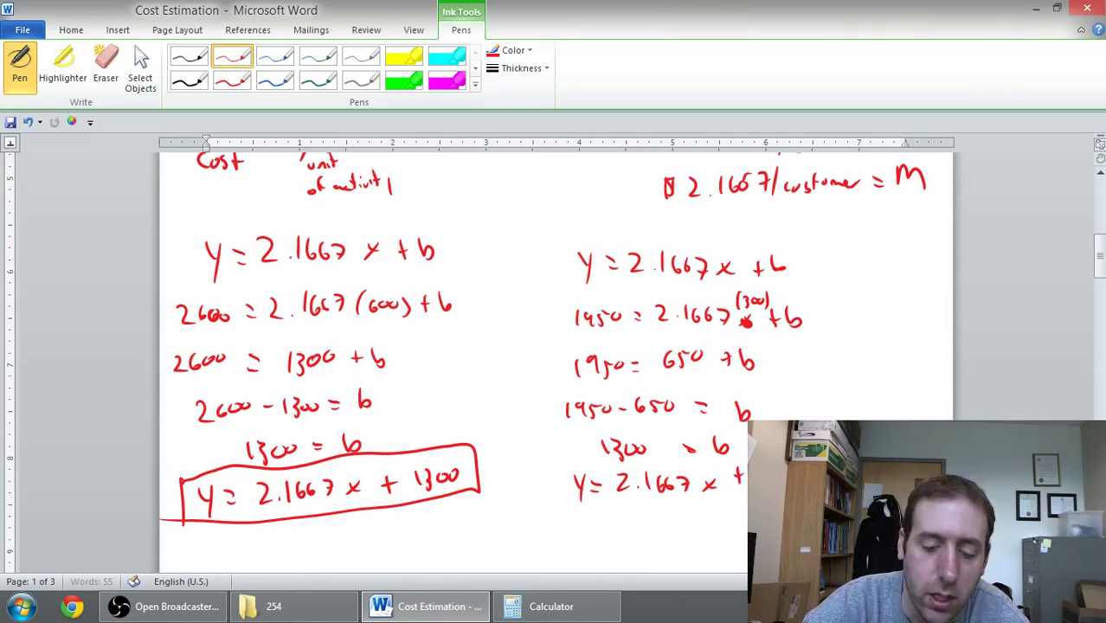
{"action": "mouse_move", "coordinate": [557, 510]}
{"action": "left_mouse_down"}
{"action": "mouse_move", "coordinate": [568, 458]}
{"action": "mouse_move", "coordinate": [693, 459]}
{"action": "mouse_move", "coordinate": [746, 444]}
{"action": "left_mouse_up"}
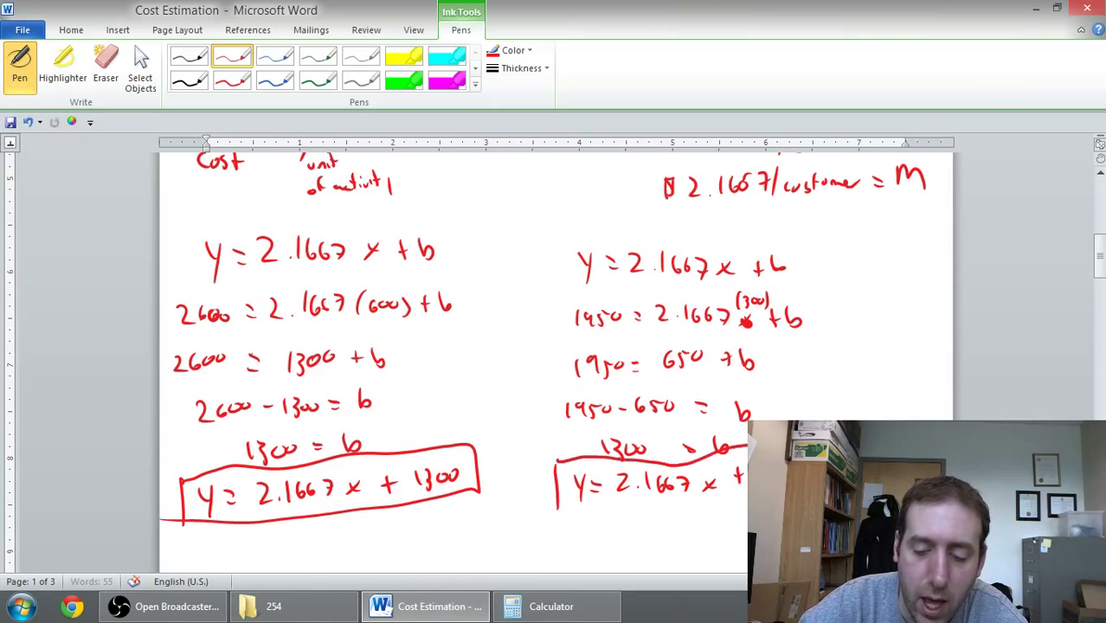
{"action": "left_click_drag", "start_coordinate": [747, 499], "coordinate": [552, 507]}
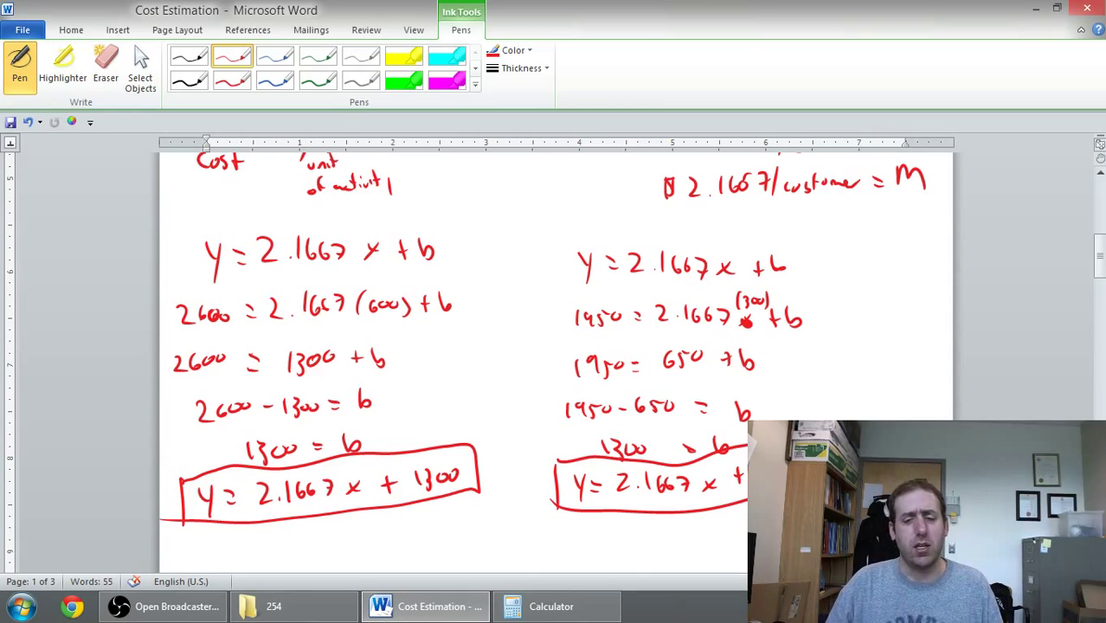
Write 'if my expected x = 420' in red ink below the left boxed equation.
{"action": "scroll", "coordinate": [1090, 254], "scroll_direction": "up", "scroll_amount": 15}
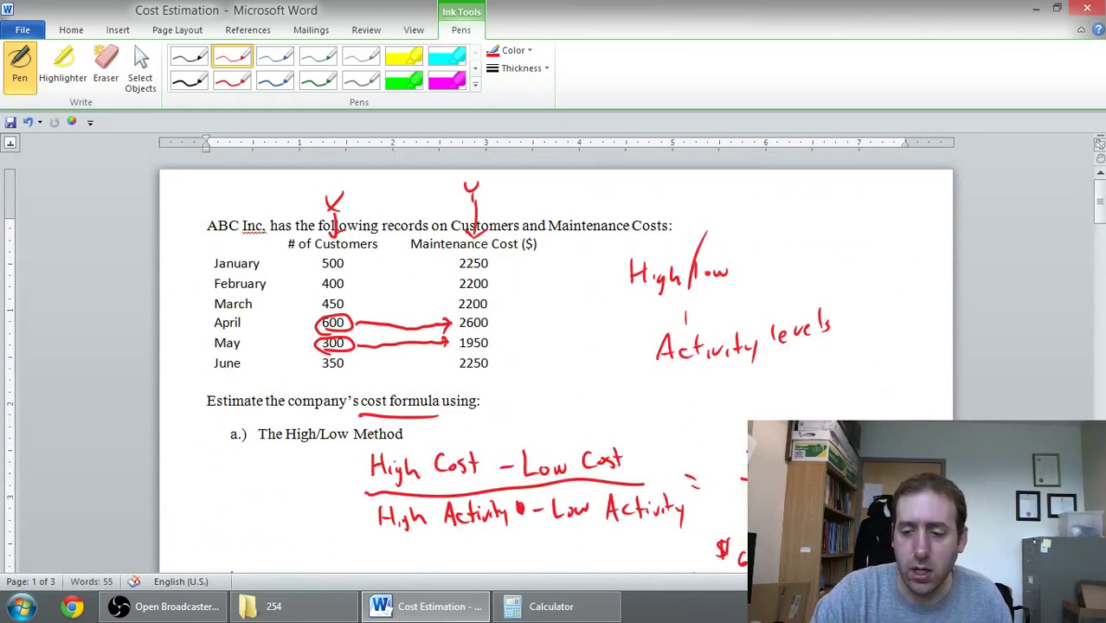
{"action": "scroll", "coordinate": [1074, 258], "scroll_direction": "down", "scroll_amount": 15}
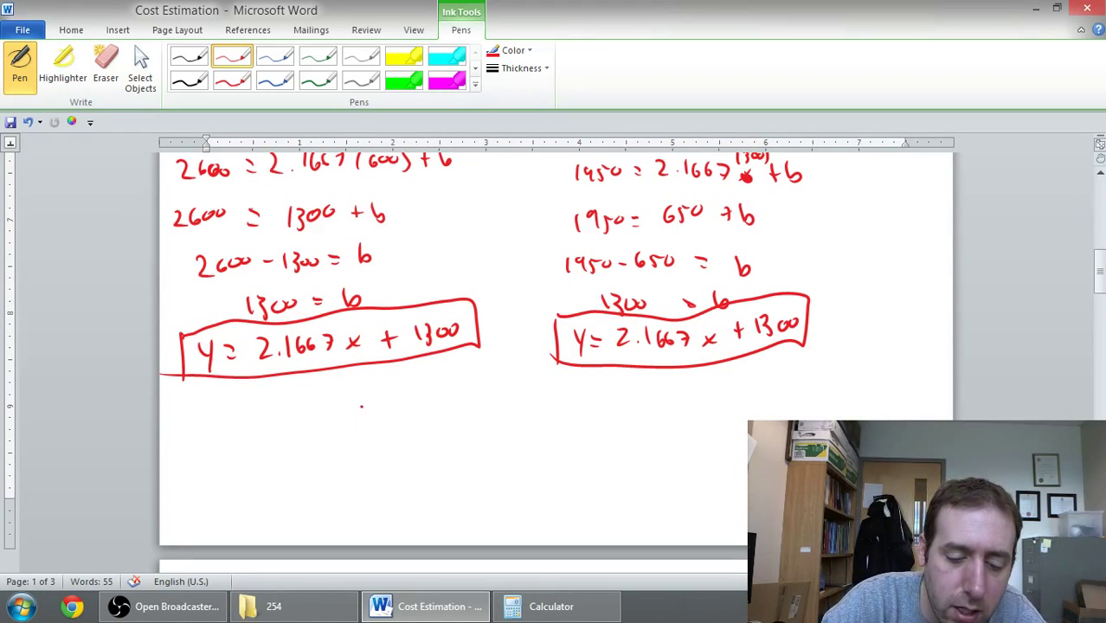
{"action": "left_click_drag", "start_coordinate": [362, 404], "coordinate": [361, 417]}
{"action": "mouse_move", "coordinate": [382, 383]}
{"action": "left_mouse_down"}
{"action": "mouse_move", "coordinate": [373, 414]}
{"action": "mouse_move", "coordinate": [384, 400]}
{"action": "mouse_move", "coordinate": [434, 414]}
{"action": "left_mouse_up"}
{"action": "mouse_move", "coordinate": [438, 400]}
{"action": "left_mouse_down"}
{"action": "mouse_move", "coordinate": [443, 416]}
{"action": "mouse_move", "coordinate": [518, 412]}
{"action": "mouse_move", "coordinate": [534, 397]}
{"action": "mouse_move", "coordinate": [538, 421]}
{"action": "left_mouse_up"}
{"action": "left_click_drag", "start_coordinate": [540, 410], "coordinate": [561, 417]}
{"action": "left_click_drag", "start_coordinate": [570, 395], "coordinate": [568, 424]}
{"action": "left_click_drag", "start_coordinate": [618, 398], "coordinate": [594, 419]}
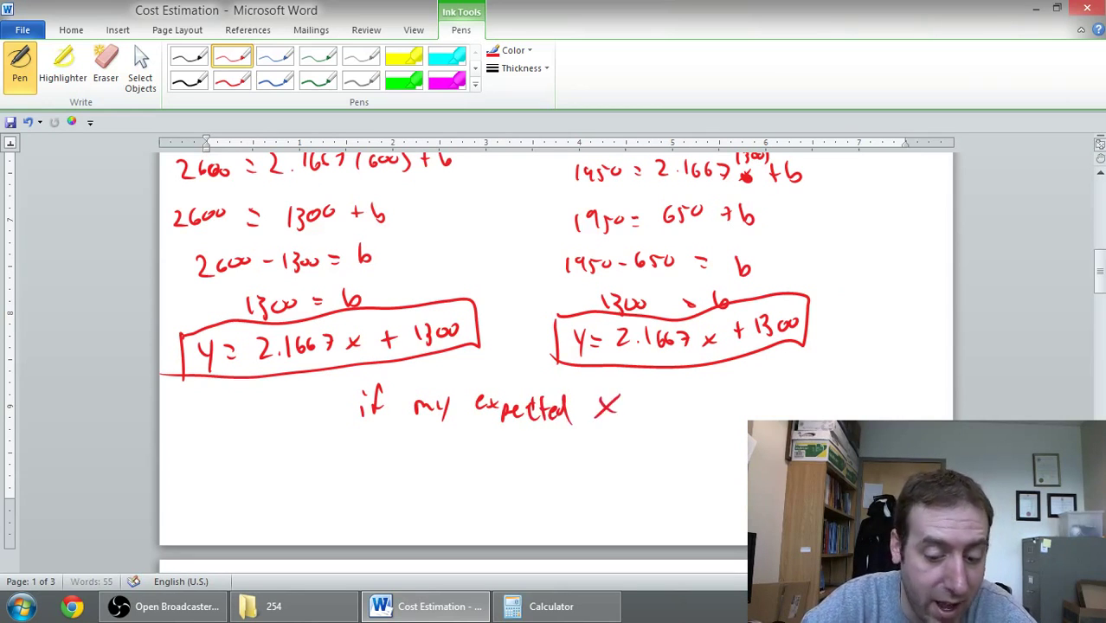
{"action": "left_click_drag", "start_coordinate": [629, 401], "coordinate": [644, 399]}
{"action": "left_click_drag", "start_coordinate": [635, 410], "coordinate": [689, 407]}
{"action": "left_click_drag", "start_coordinate": [686, 388], "coordinate": [688, 415]}
{"action": "left_click_drag", "start_coordinate": [690, 395], "coordinate": [703, 414]}
{"action": "left_click_drag", "start_coordinate": [708, 395], "coordinate": [788, 400]}
Finish the question with 'what is y?'.
{"action": "left_click_drag", "start_coordinate": [790, 381], "coordinate": [810, 405]}
{"action": "mouse_move", "coordinate": [814, 379]}
{"action": "left_mouse_down"}
{"action": "mouse_move", "coordinate": [817, 407]}
{"action": "mouse_move", "coordinate": [822, 389]}
{"action": "left_mouse_up"}
{"action": "mouse_move", "coordinate": [834, 388]}
{"action": "left_mouse_down"}
{"action": "mouse_move", "coordinate": [843, 402]}
{"action": "mouse_move", "coordinate": [890, 400]}
{"action": "left_mouse_up"}
{"action": "mouse_move", "coordinate": [893, 386]}
{"action": "left_mouse_down"}
{"action": "mouse_move", "coordinate": [885, 415]}
{"action": "mouse_move", "coordinate": [904, 399]}
{"action": "left_mouse_up"}
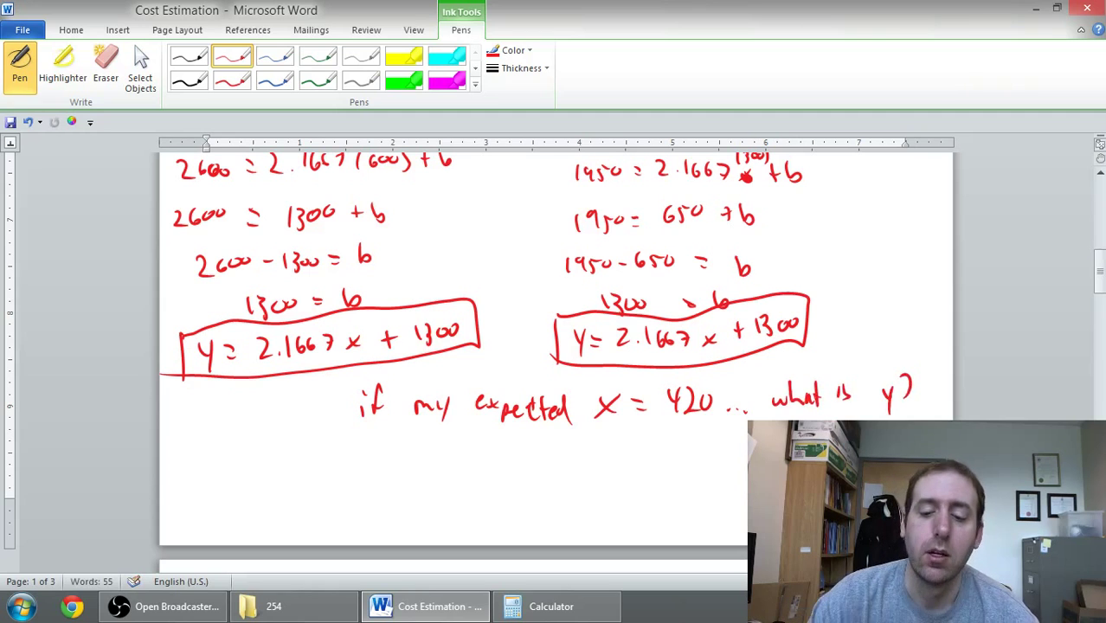
{"action": "left_click", "coordinate": [908, 415]}
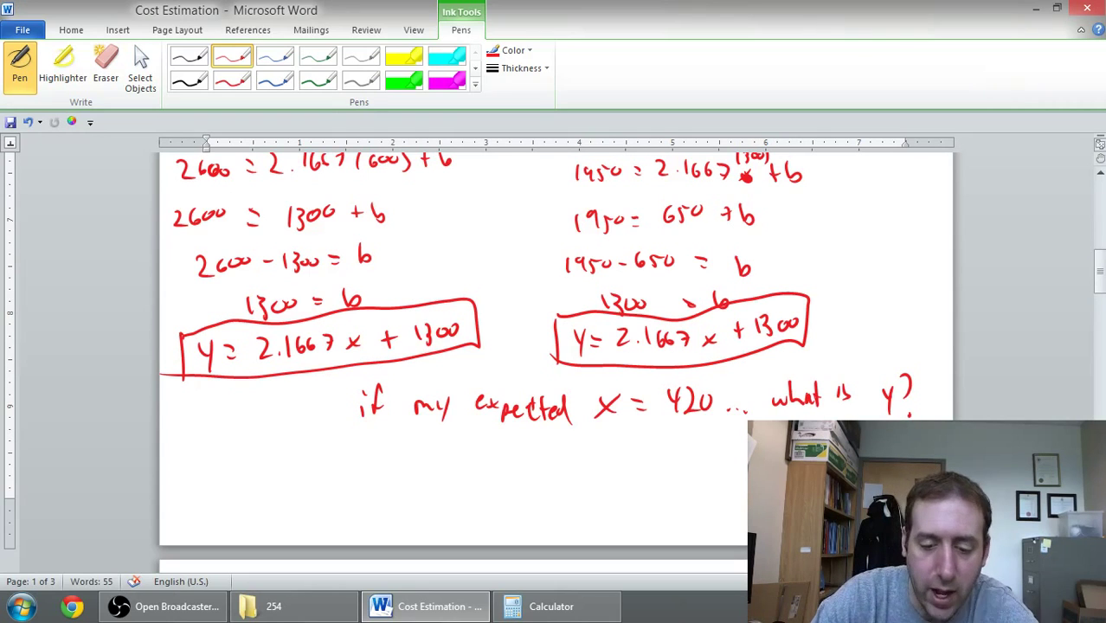
Write the prediction y = 2.1667(420) + 1300 below the question.
{"action": "left_click_drag", "start_coordinate": [471, 447], "coordinate": [476, 469]}
{"action": "left_click_drag", "start_coordinate": [495, 447], "coordinate": [505, 445]}
{"action": "left_click_drag", "start_coordinate": [496, 459], "coordinate": [549, 454]}
{"action": "left_click", "coordinate": [540, 454]}
{"action": "left_click_drag", "start_coordinate": [562, 437], "coordinate": [560, 450]}
{"action": "mouse_move", "coordinate": [573, 439]}
{"action": "left_mouse_down"}
{"action": "mouse_move", "coordinate": [582, 460]}
{"action": "mouse_move", "coordinate": [633, 443]}
{"action": "left_mouse_up"}
{"action": "mouse_move", "coordinate": [640, 436]}
{"action": "left_mouse_down"}
{"action": "mouse_move", "coordinate": [642, 456]}
{"action": "mouse_move", "coordinate": [661, 454]}
{"action": "left_mouse_up"}
{"action": "left_click_drag", "start_coordinate": [654, 447], "coordinate": [680, 454]}
{"action": "left_click_drag", "start_coordinate": [684, 439], "coordinate": [685, 456]}
{"action": "left_click_drag", "start_coordinate": [701, 440], "coordinate": [709, 440]}
In Calculator, clear a mistaken digit and enter the slope 2.16666667.
{"action": "left_click", "coordinate": [551, 606]}
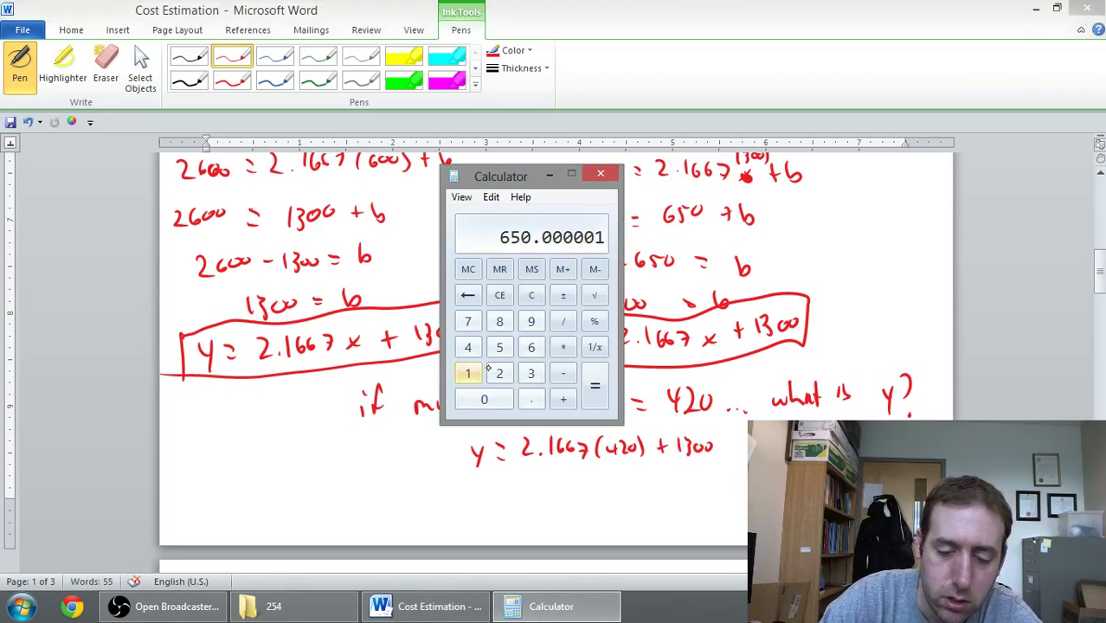
{"action": "type", "text": "2"}
{"action": "left_click", "coordinate": [469, 374]}
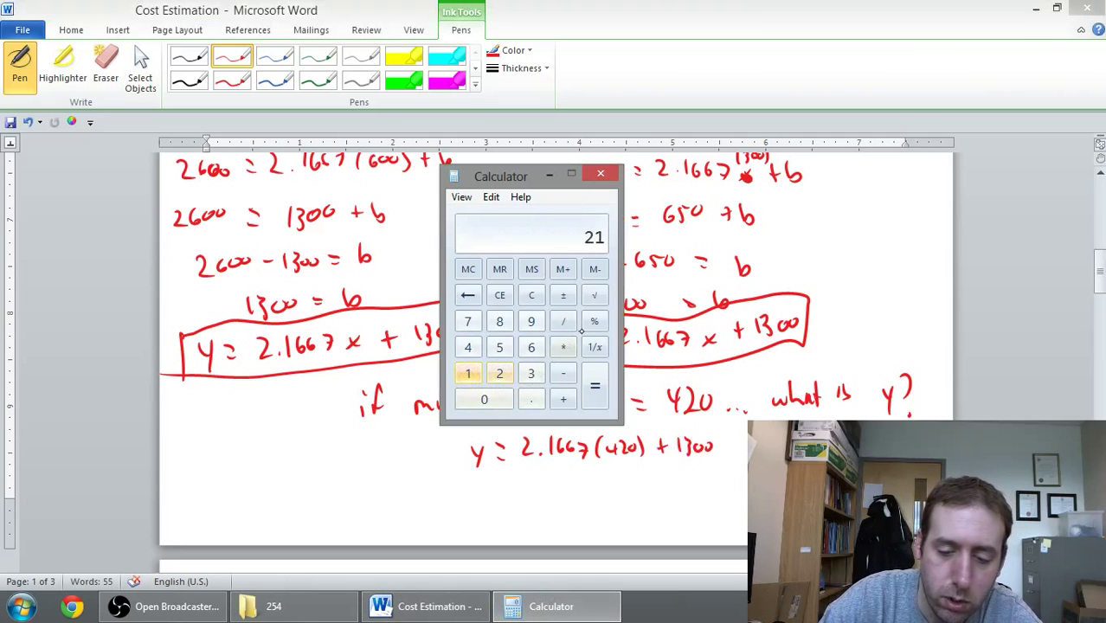
{"action": "left_click", "coordinate": [524, 297]}
{"action": "left_click", "coordinate": [500, 370]}
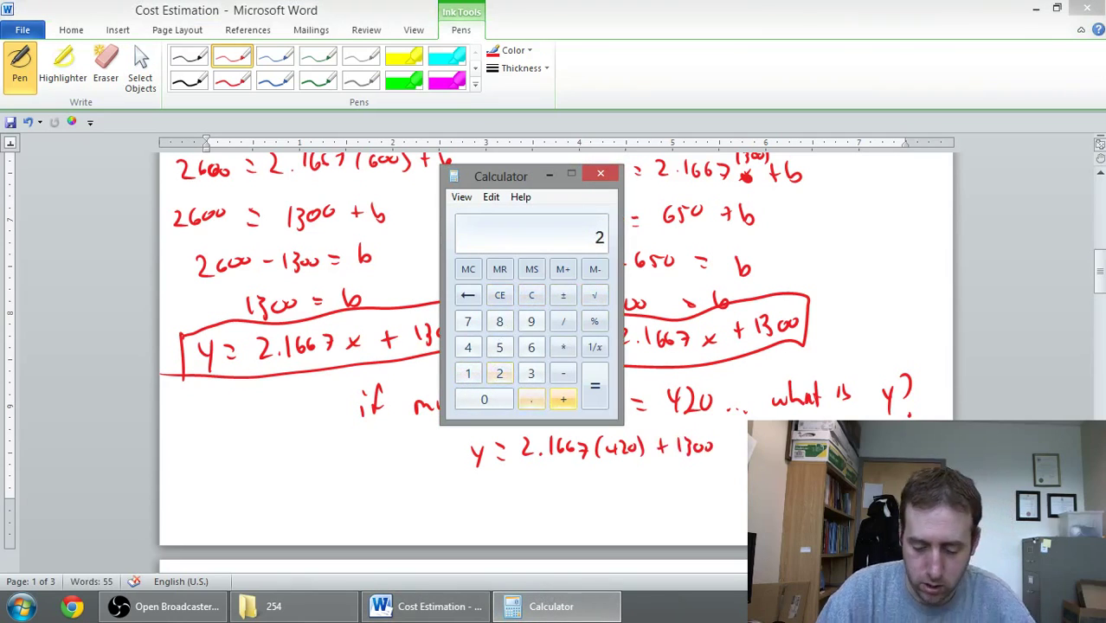
{"action": "type", "text": ".16666667"}
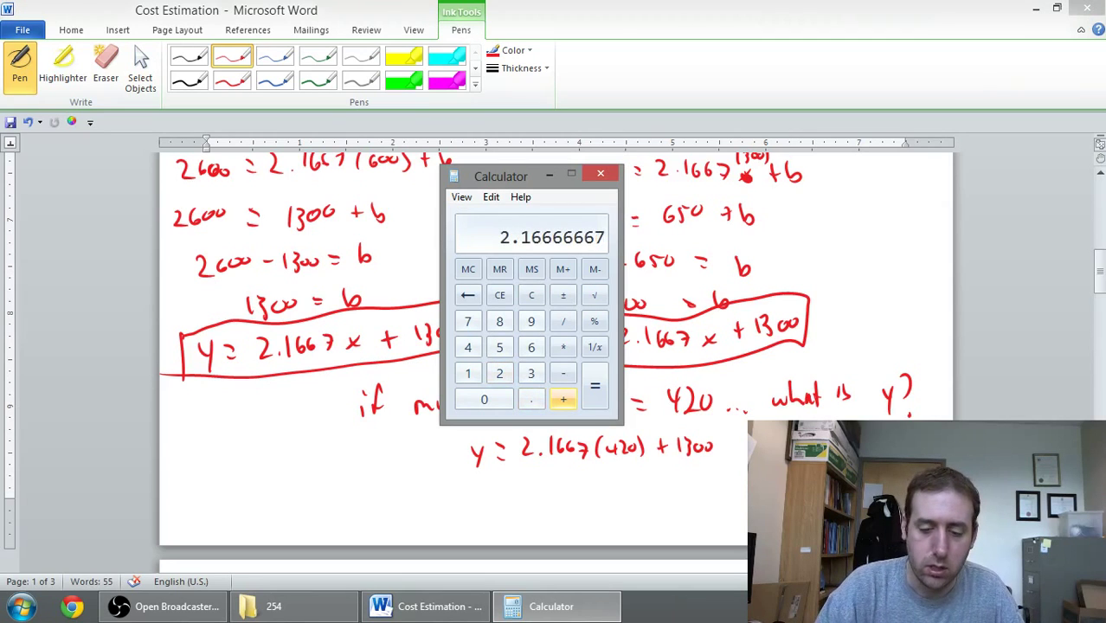
Multiply by 420 and add 1300 to get a predicted cost of 2210.
{"action": "key", "text": "asterisk"}
{"action": "type", "text": "420"}
{"action": "key", "text": "Return"}
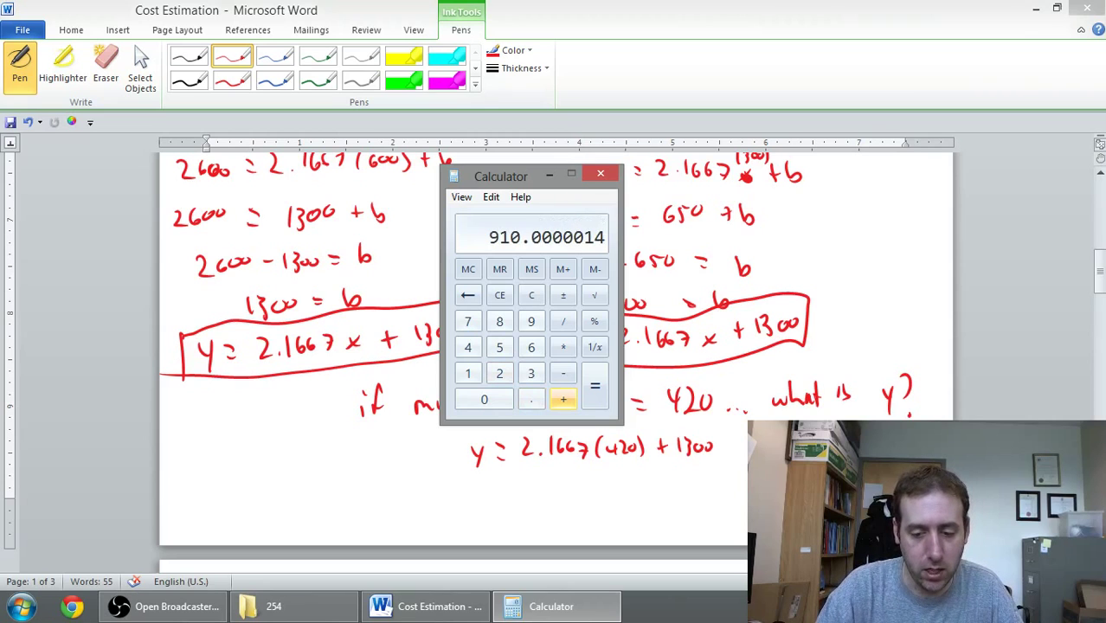
{"action": "key", "text": "plus"}
{"action": "type", "text": "1300"}
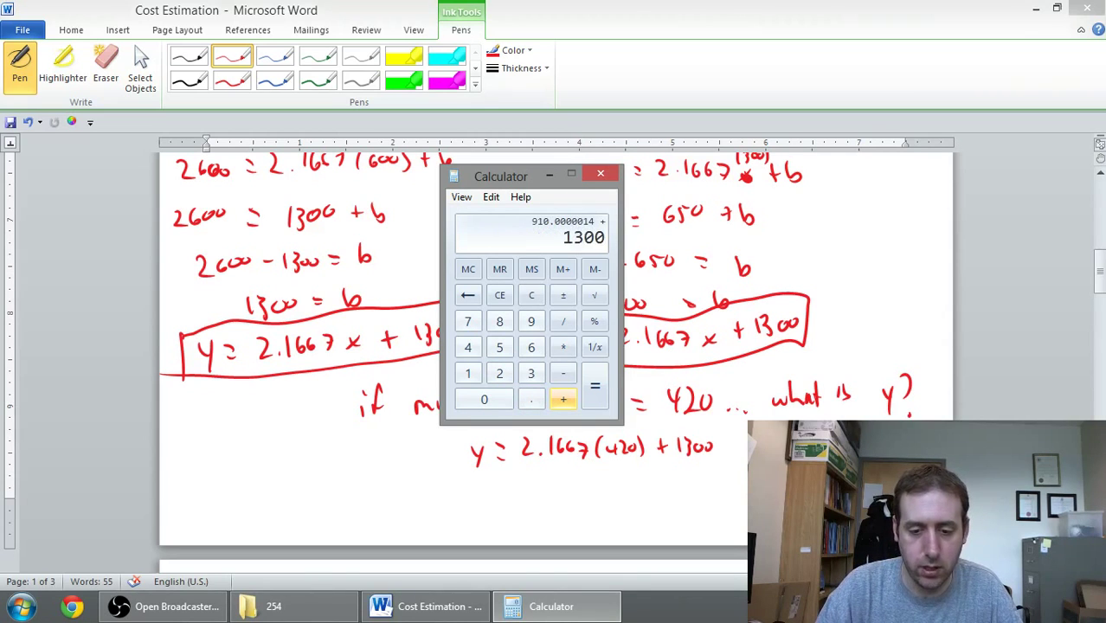
{"action": "key", "text": "Return"}
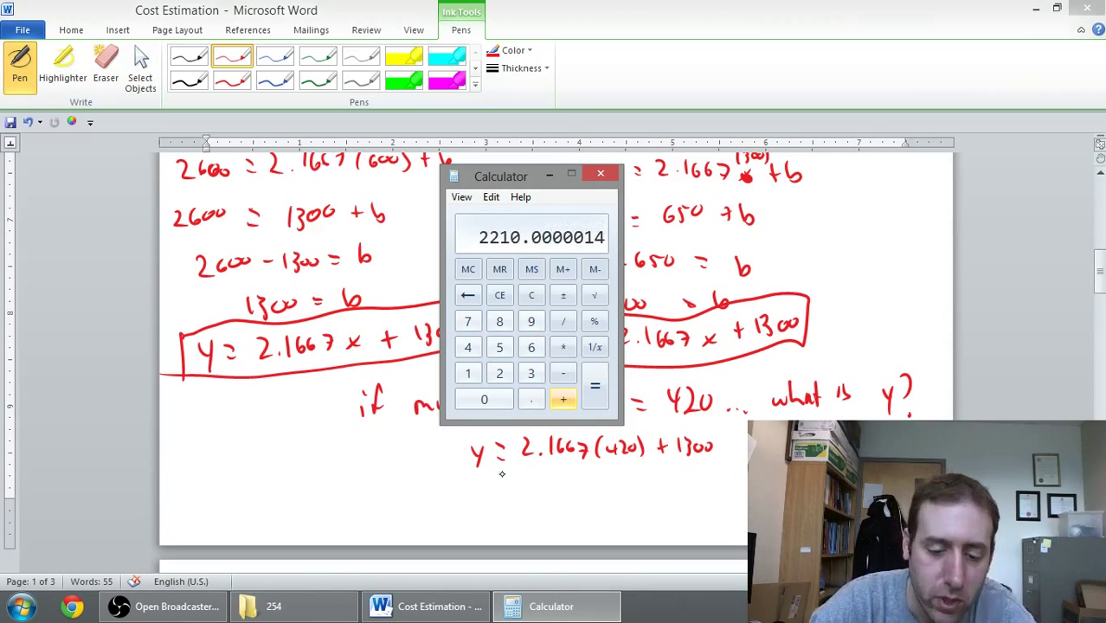
Back in Word, write y = 2210 in red ink under the prediction formula.
{"action": "left_click", "coordinate": [483, 486]}
{"action": "mouse_move", "coordinate": [484, 479]}
{"action": "left_mouse_down"}
{"action": "mouse_move", "coordinate": [490, 503]}
{"action": "mouse_move", "coordinate": [518, 479]}
{"action": "left_mouse_up"}
{"action": "left_click_drag", "start_coordinate": [509, 484], "coordinate": [550, 487]}
{"action": "left_click_drag", "start_coordinate": [554, 473], "coordinate": [570, 489]}
{"action": "mouse_move", "coordinate": [573, 471]}
{"action": "left_mouse_down"}
{"action": "mouse_move", "coordinate": [573, 494]}
{"action": "mouse_move", "coordinate": [587, 475]}
{"action": "left_mouse_up"}
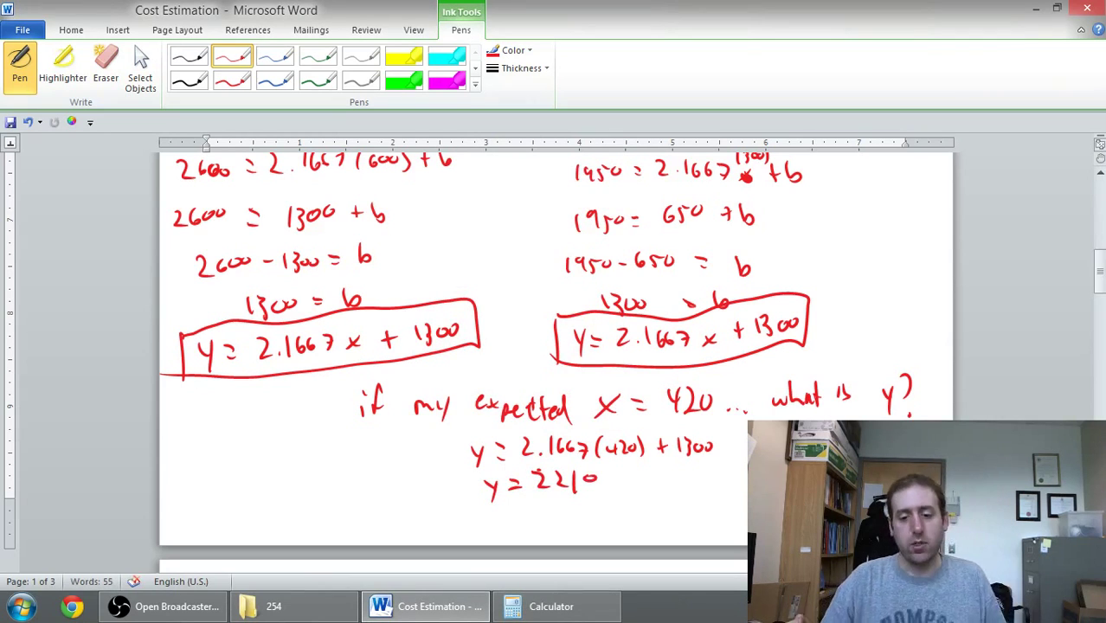